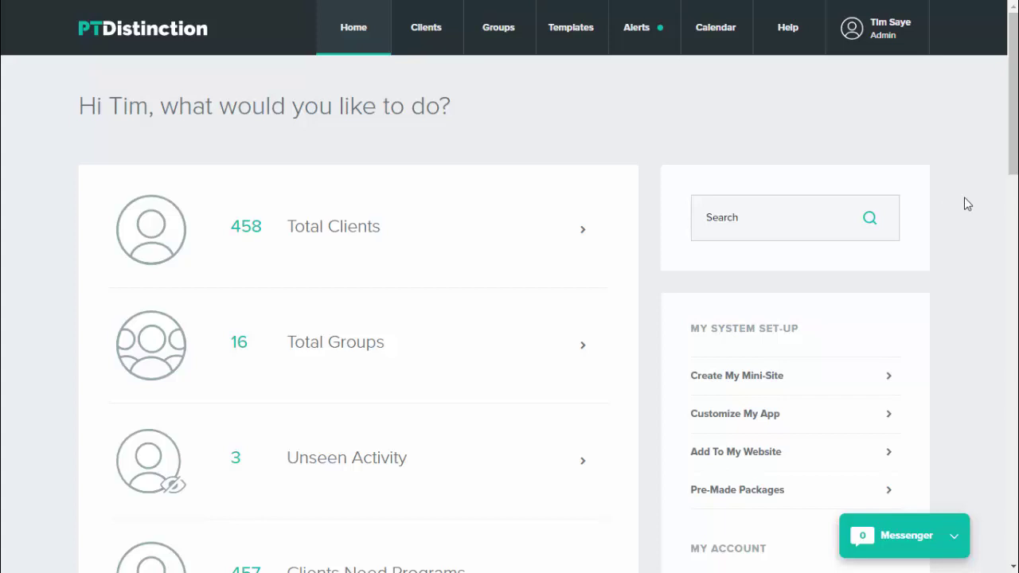
# Step: Go from the dashboard to Pre-Made Packages under My System Set-Up
pyautogui.scroll(-1, 963, 239)
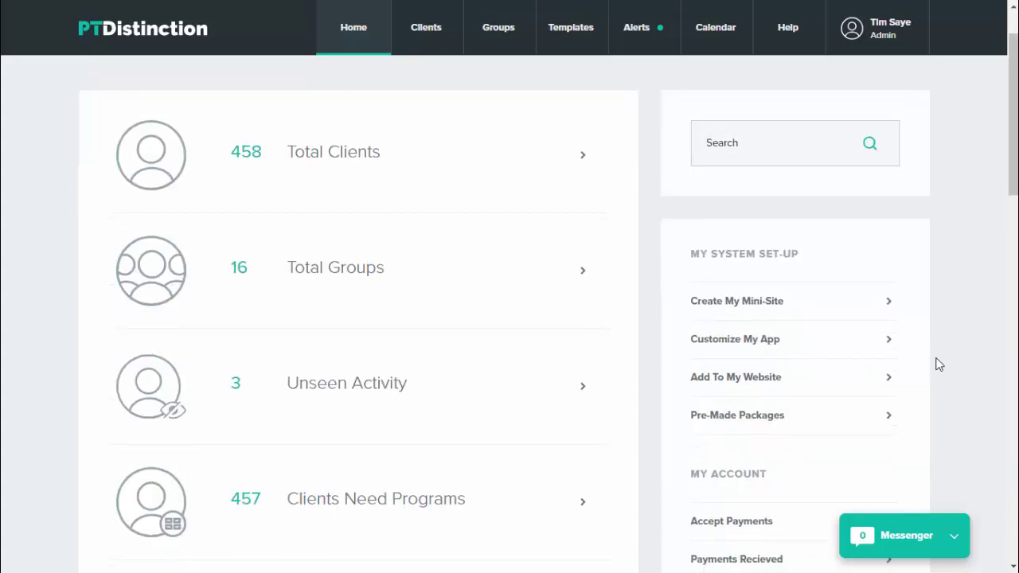
pyautogui.click(739, 424)
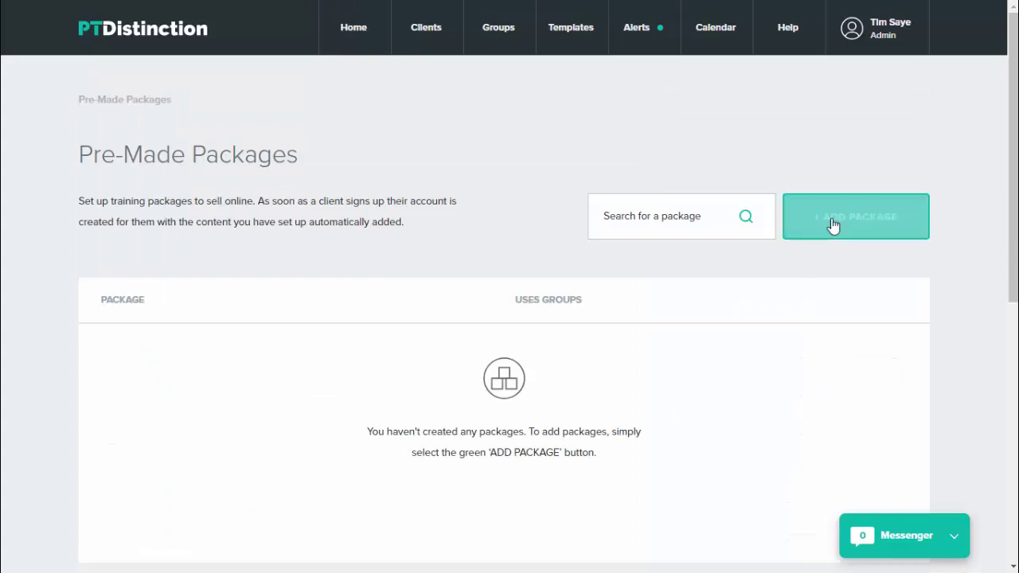
# Step: Add a new package and advance past the introduction to the Add To Groups section
pyautogui.click(832, 220)
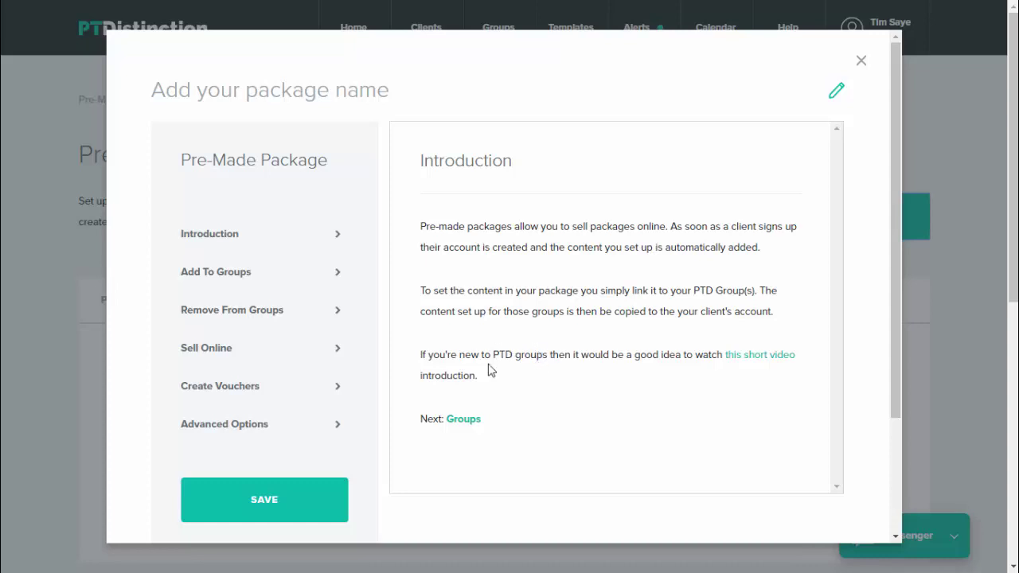
pyautogui.click(464, 419)
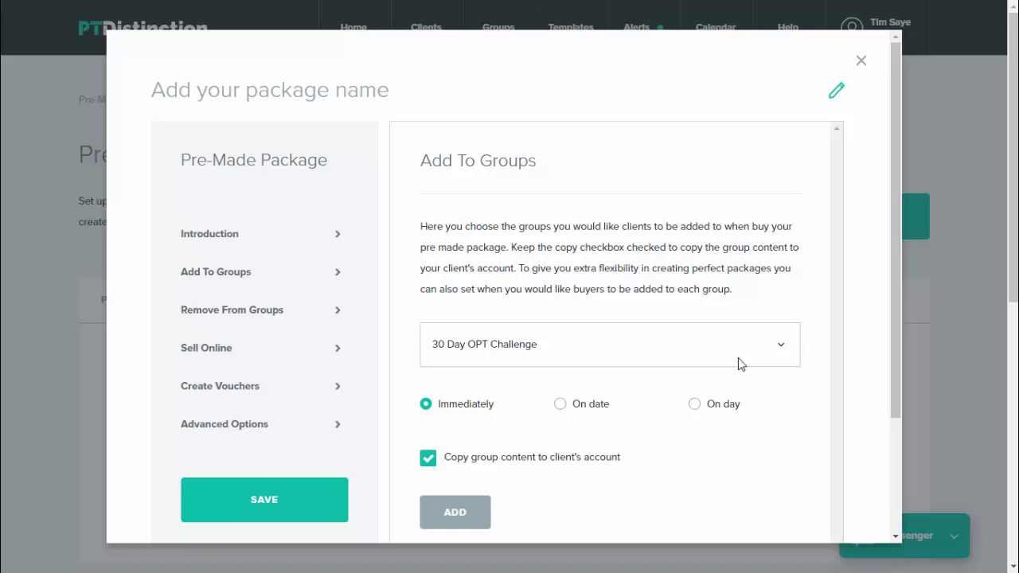
# Step: Add the Welcome Pack group so buyers join it immediately
pyautogui.click(767, 355)
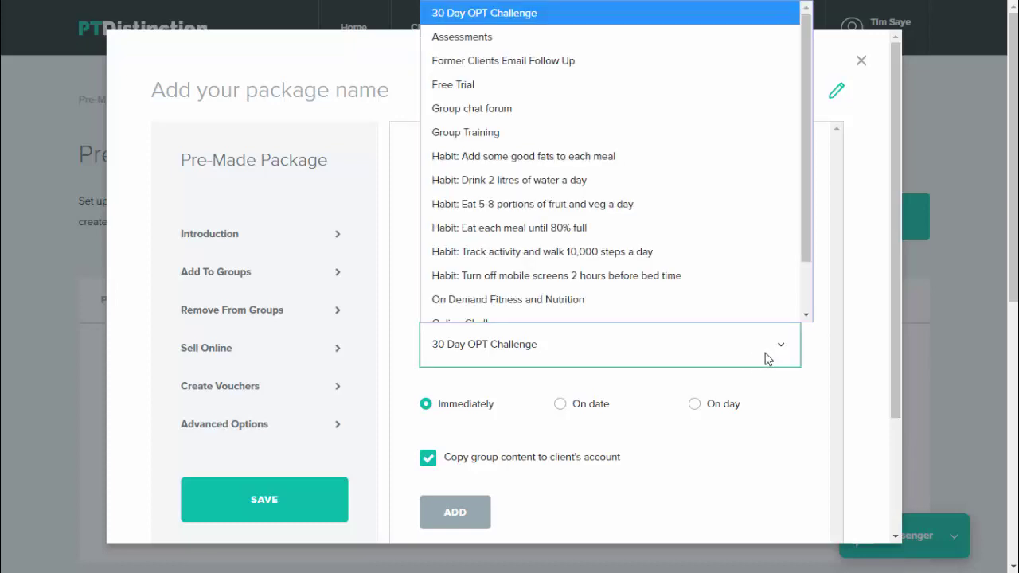
pyautogui.scroll(-2, 669, 274)
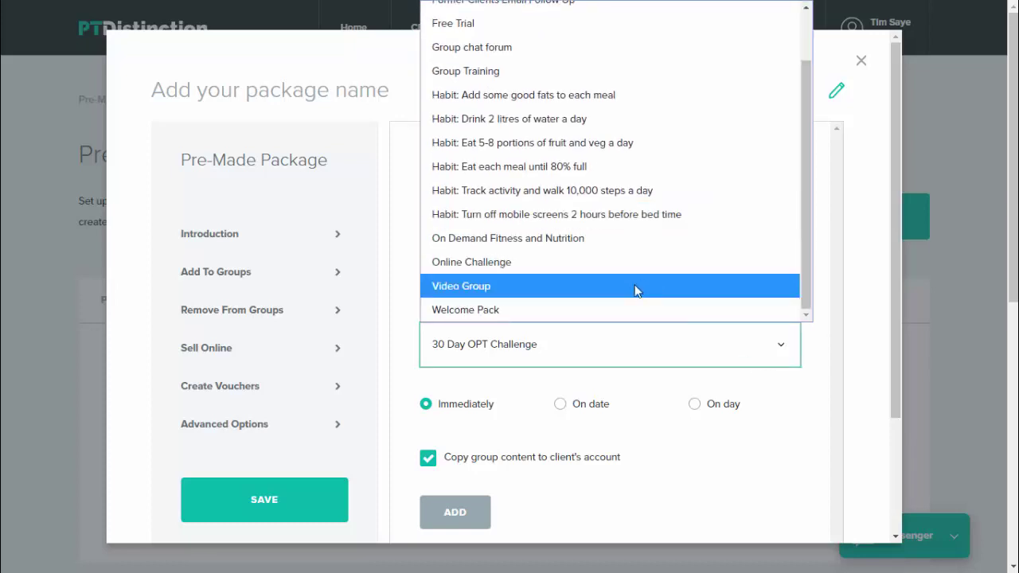
pyautogui.click(589, 311)
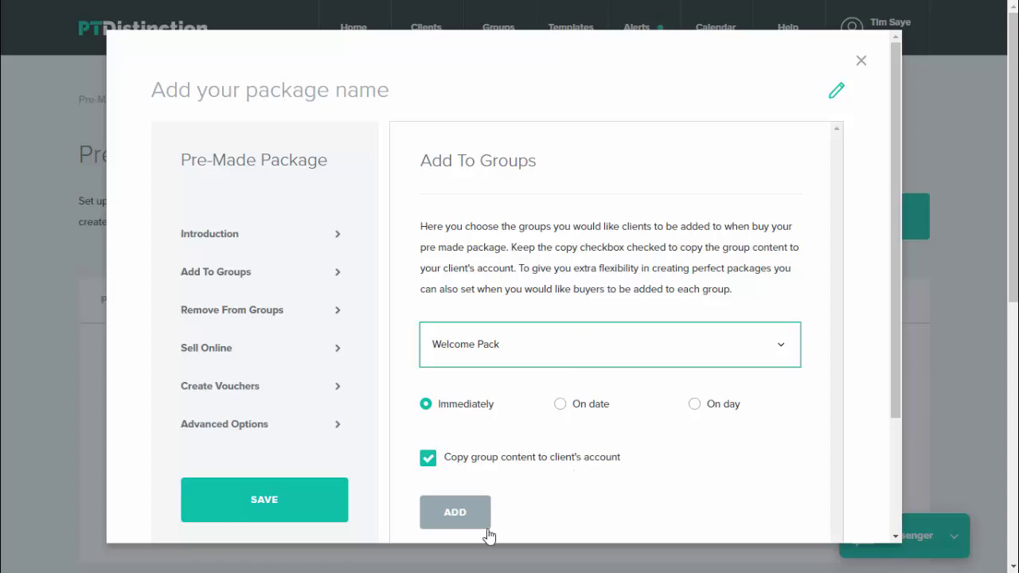
pyautogui.click(451, 517)
pyautogui.scroll(-1, 606, 479)
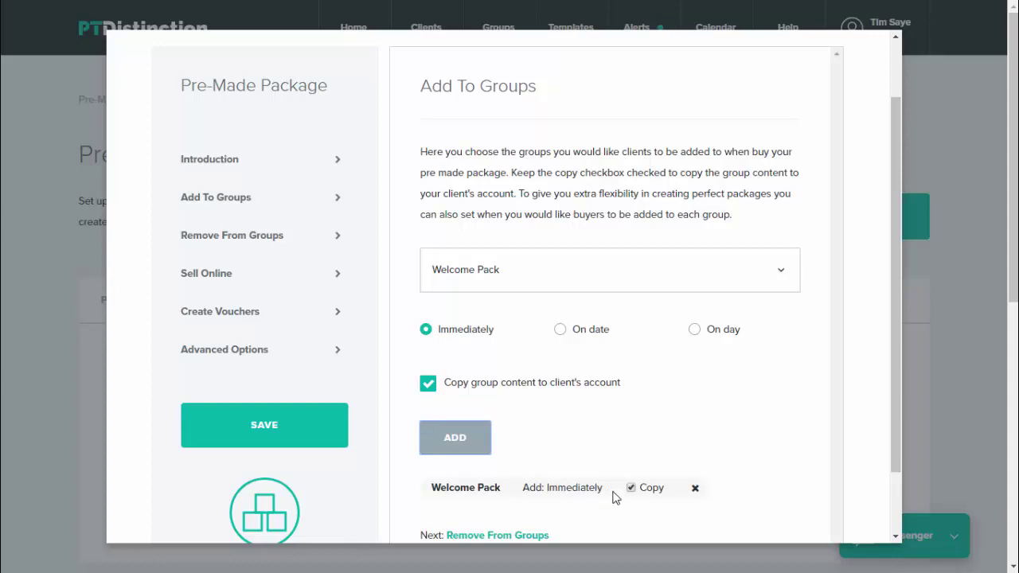
# Step: Add the Online Challenge group with joining set to the day Monday
pyautogui.click(761, 278)
pyautogui.scroll(1, 605, 414)
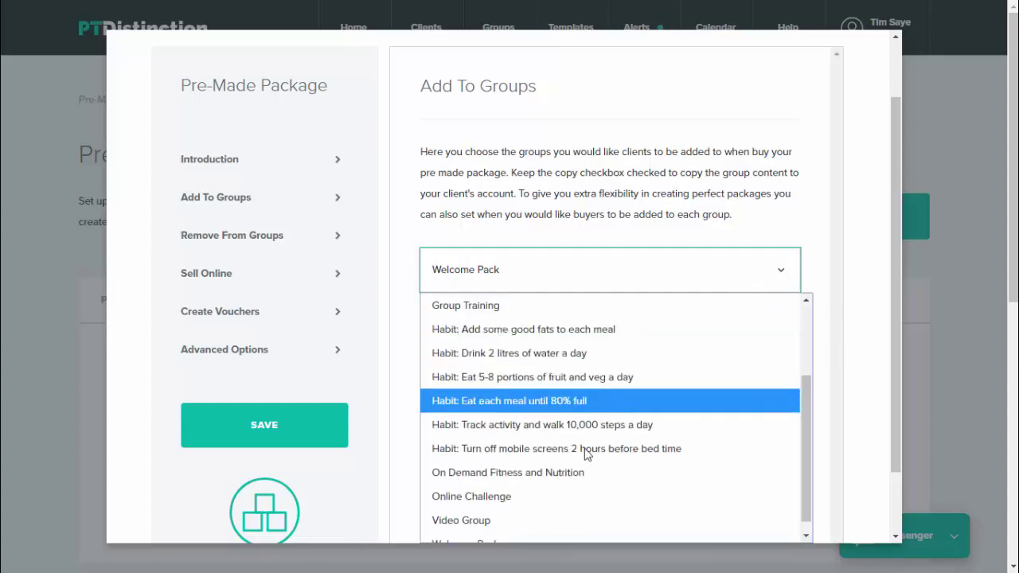
pyautogui.click(567, 493)
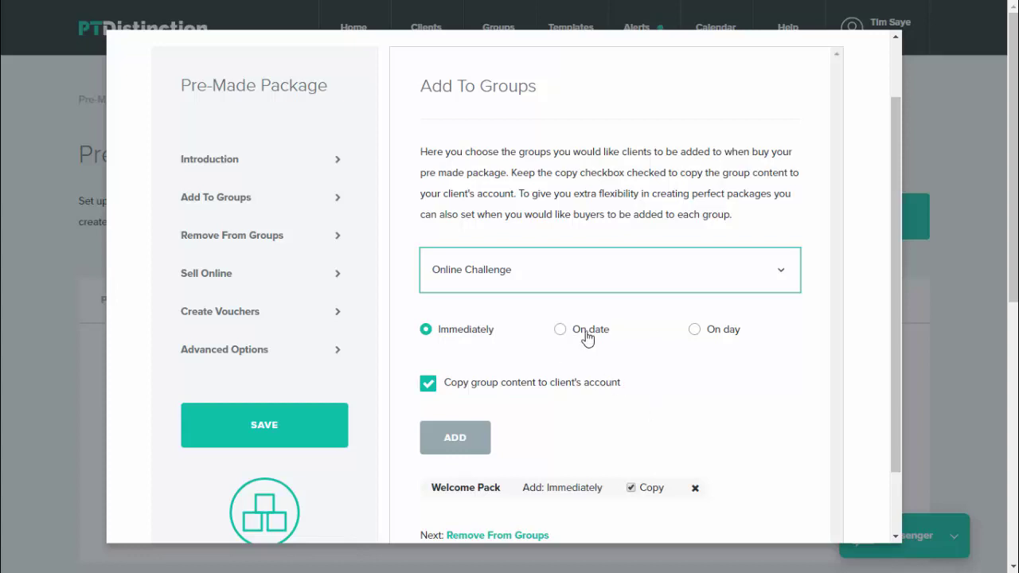
pyautogui.click(694, 331)
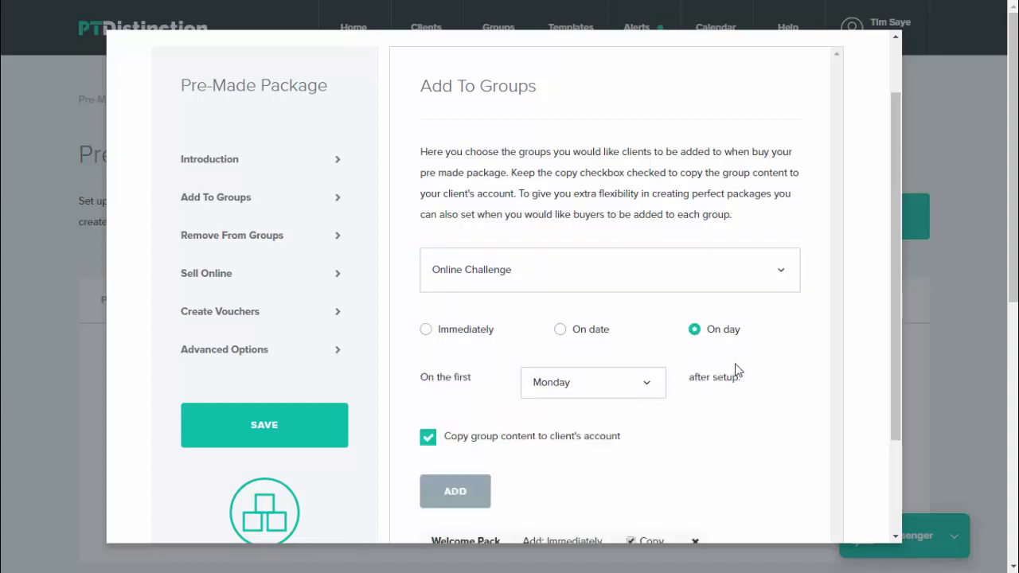
pyautogui.scroll(-3, 675, 451)
pyautogui.click(456, 363)
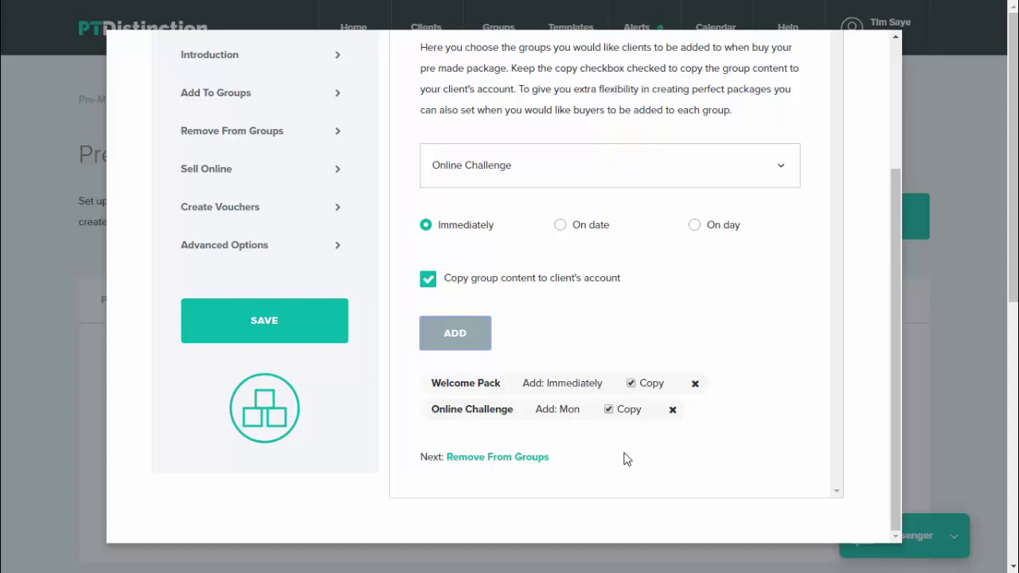
# Step: Put Free Trial on the remove list with Remove group content kept checked
pyautogui.click(471, 458)
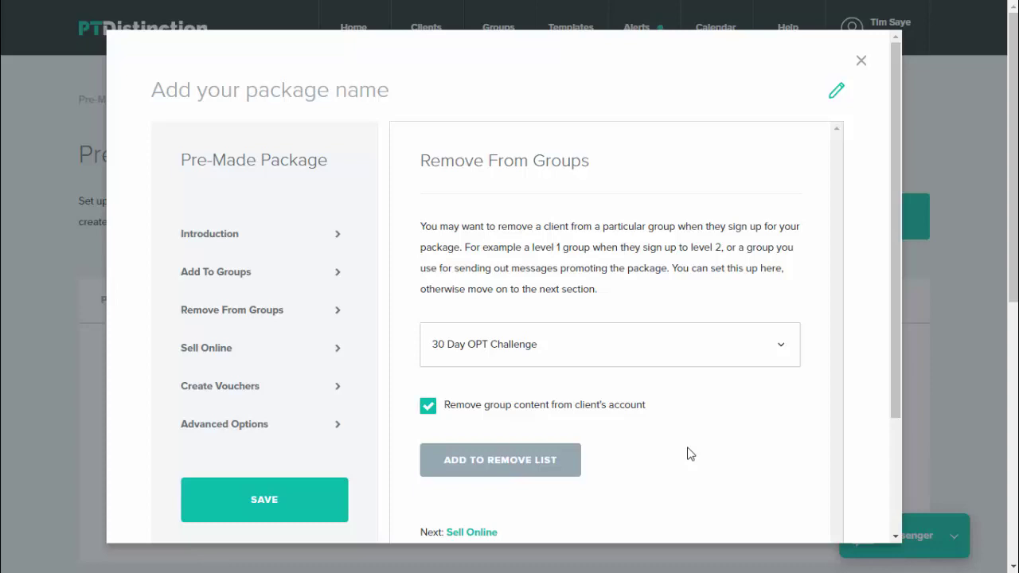
pyautogui.click(782, 357)
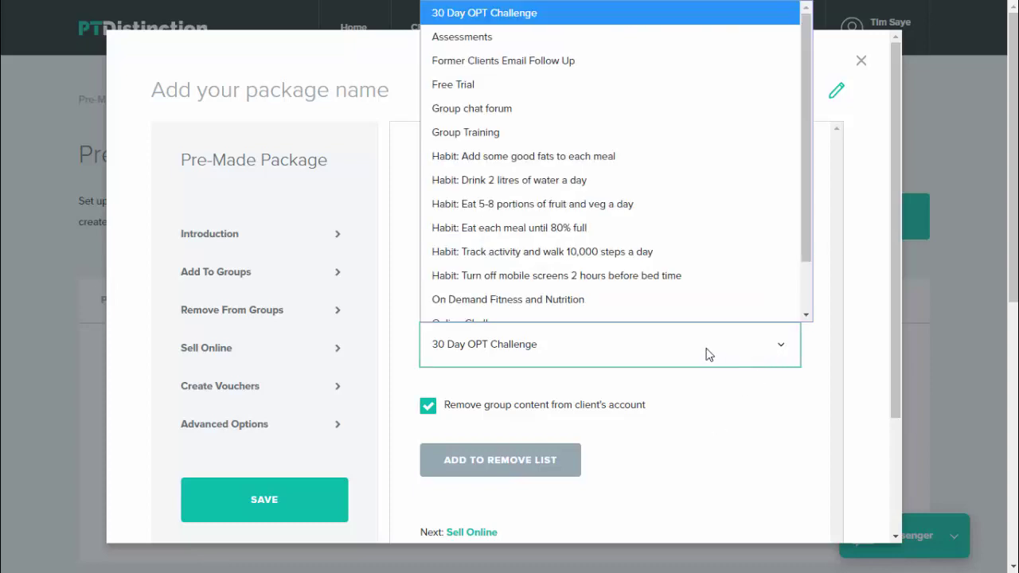
pyautogui.click(482, 75)
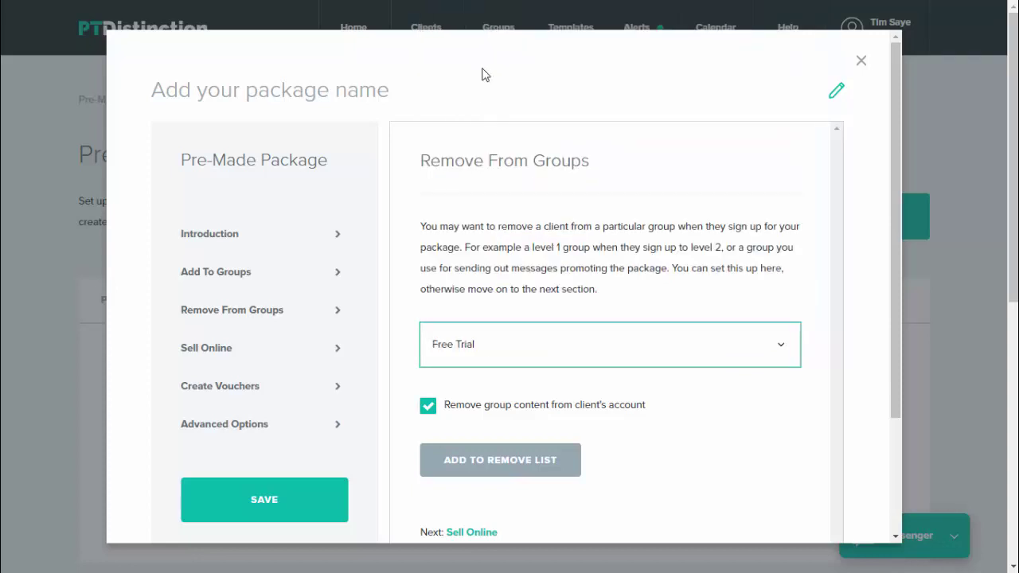
pyautogui.click(497, 470)
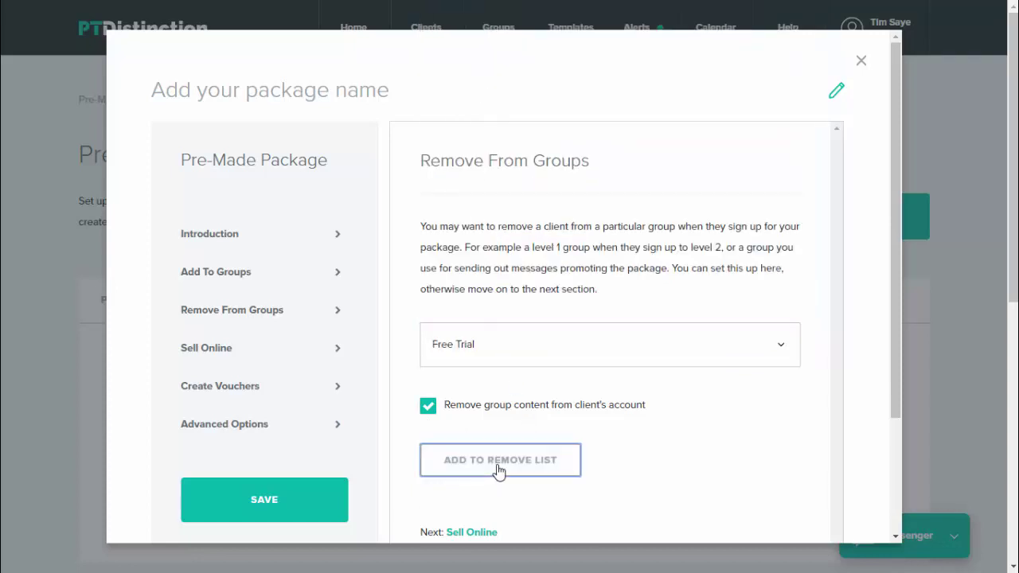
pyautogui.scroll(-1, 711, 476)
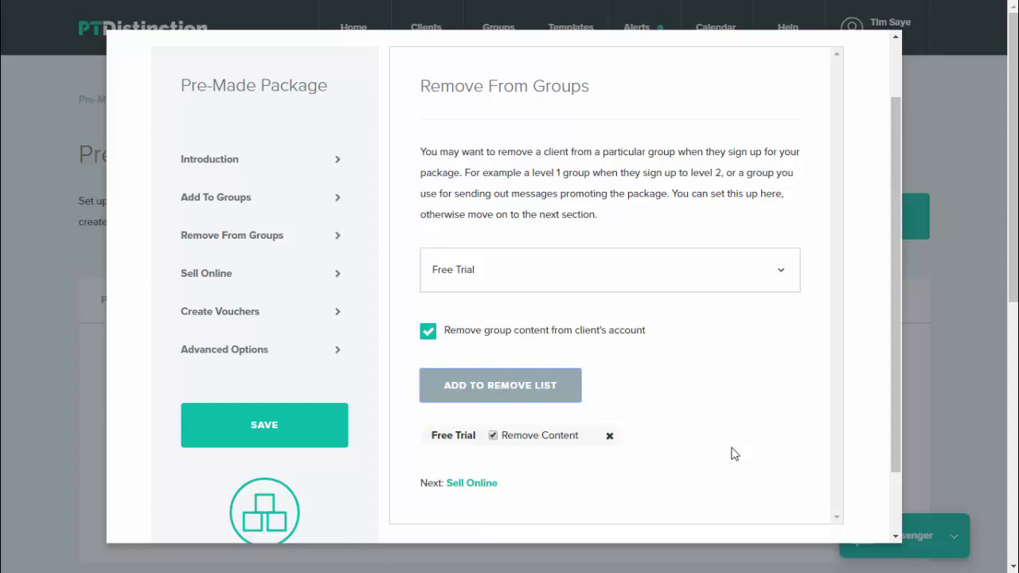
# Step: Go to Sell Online, keep 'With a sign-up form', and reach the PayPal HTML box
pyautogui.click(480, 482)
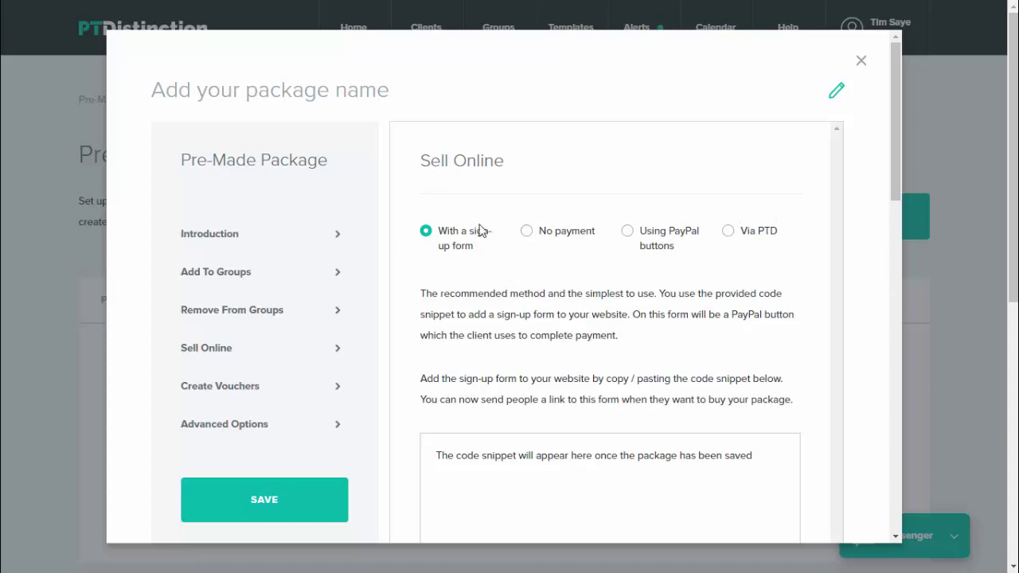
pyautogui.scroll(-2, 485, 239)
pyautogui.scroll(-4, 495, 261)
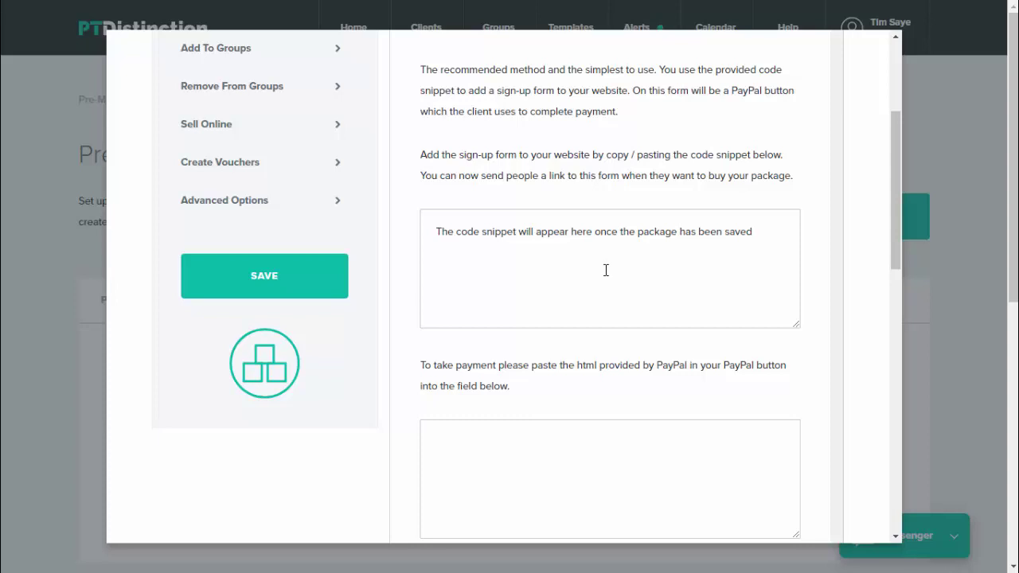
pyautogui.scroll(-1, 605, 269)
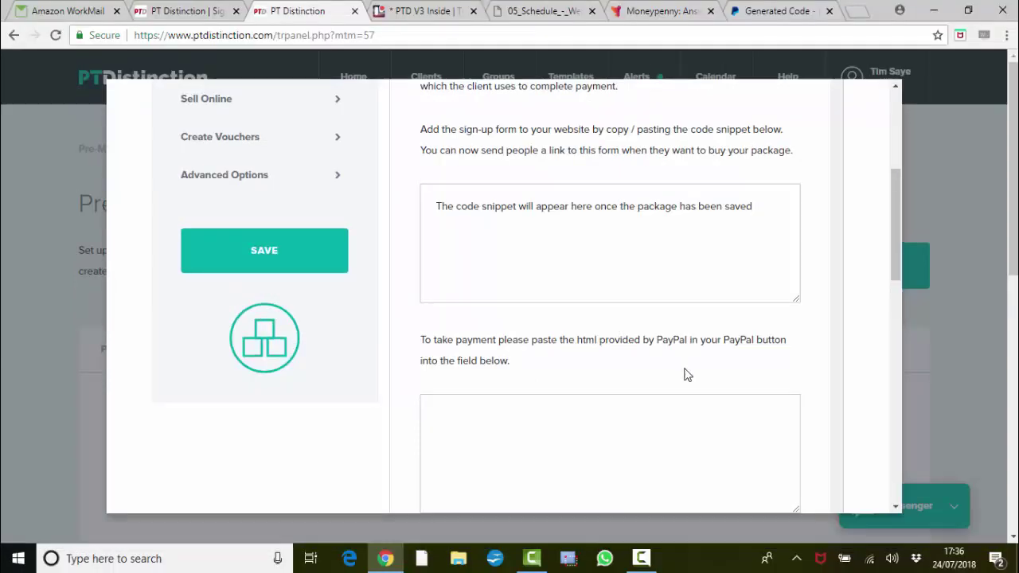
# Step: In the PayPal account, open All Tools and then the PayPal Buttons tool
pyautogui.click(776, 11)
pyautogui.moveTo(393, 35)
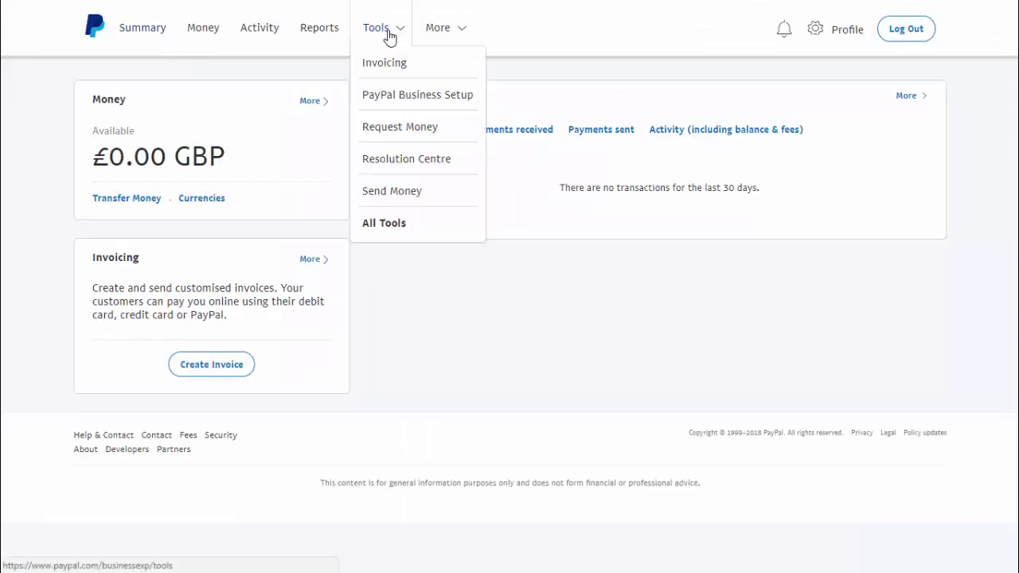
pyautogui.click(388, 227)
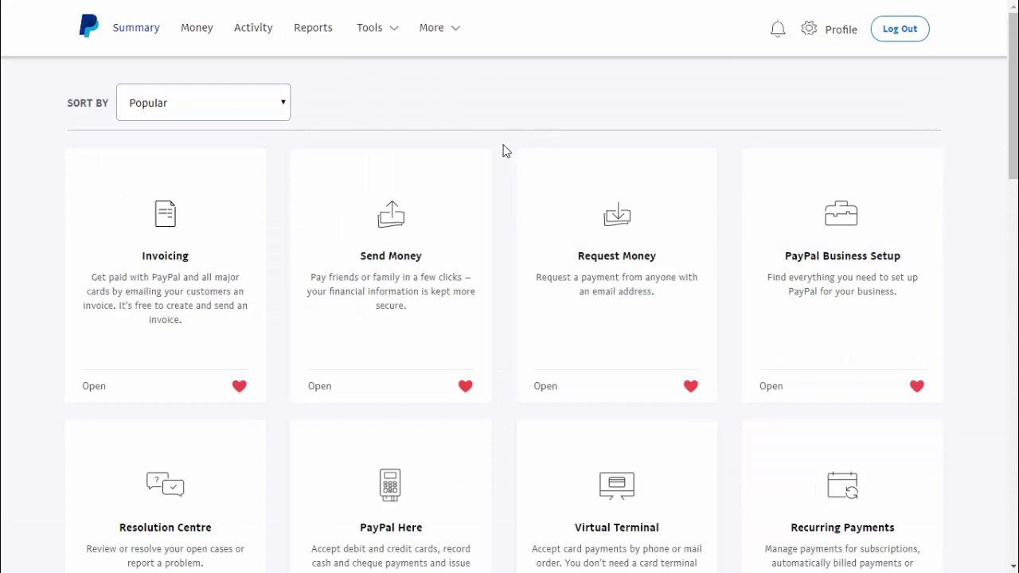
pyautogui.scroll(-2, 503, 151)
pyautogui.scroll(-6, 503, 152)
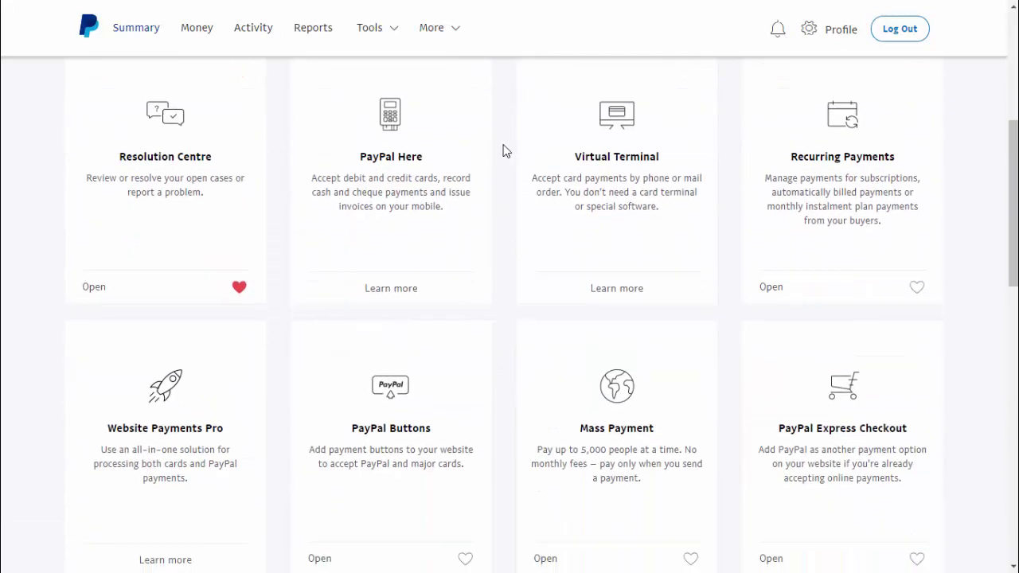
pyautogui.click(392, 186)
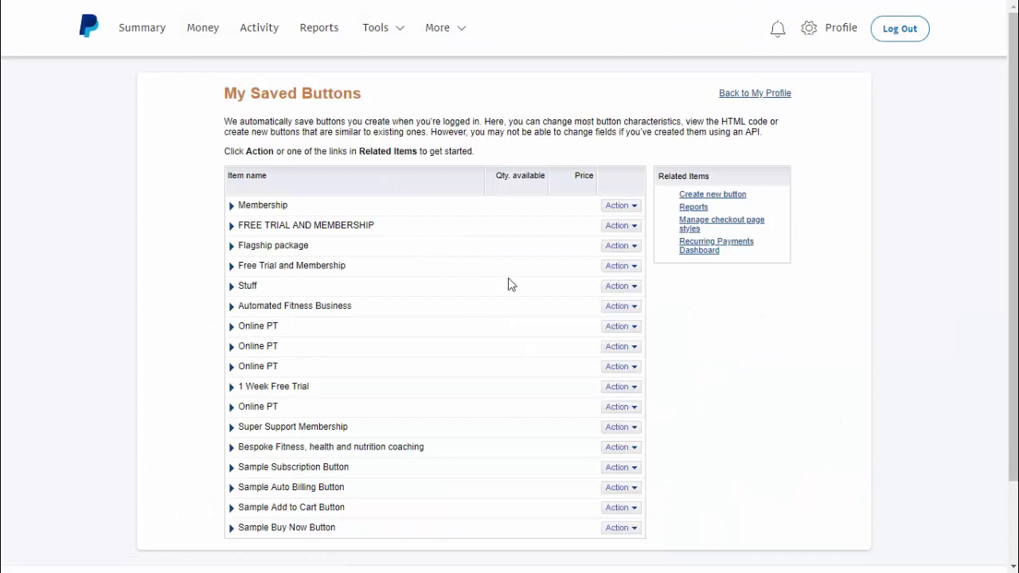
# Step: View, select and copy the code of the Free Trial and Membership button
pyautogui.click(629, 267)
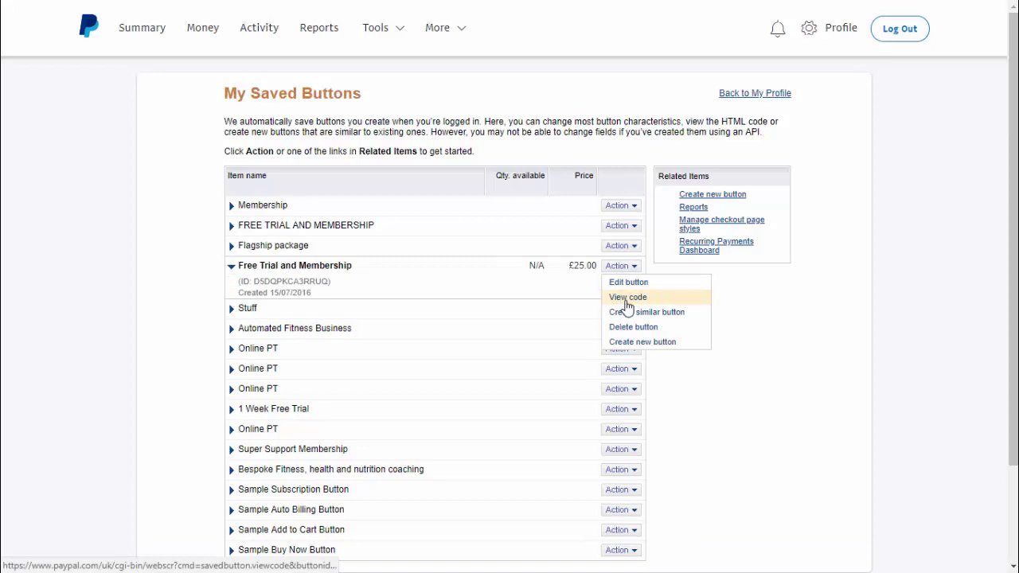
pyautogui.click(627, 297)
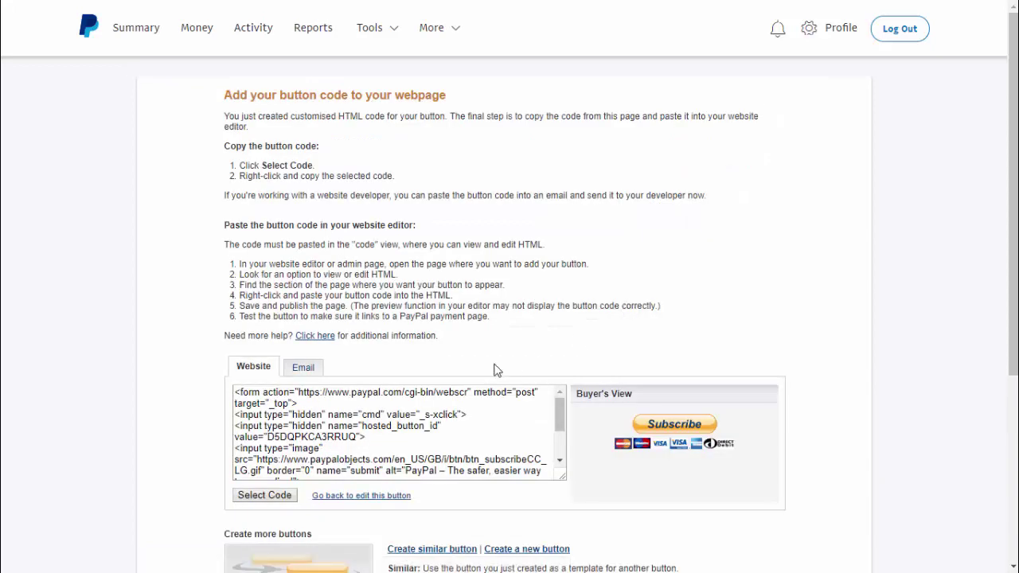
pyautogui.scroll(-1, 573, 262)
pyautogui.scroll(-1, 573, 263)
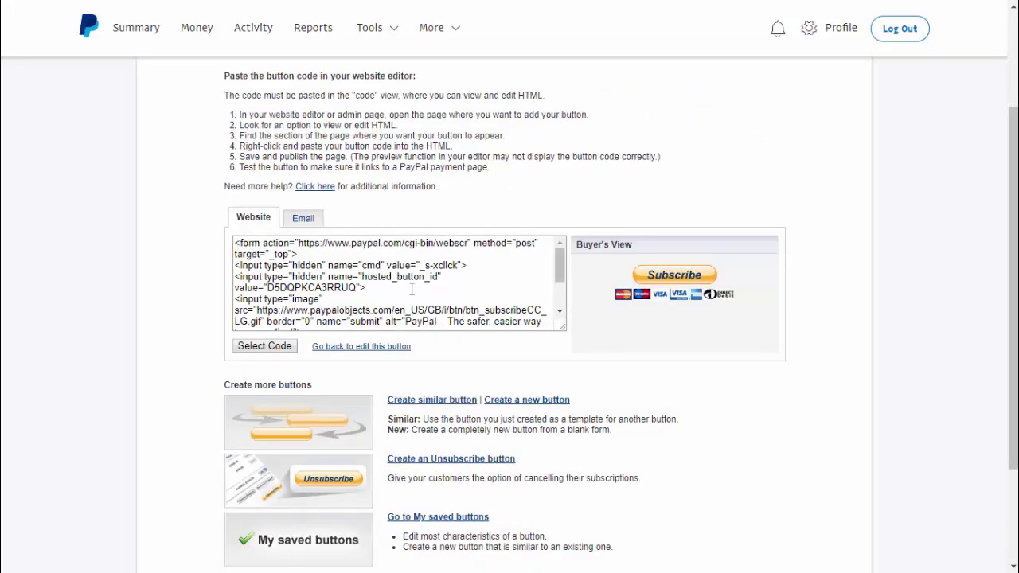
pyautogui.click(263, 347)
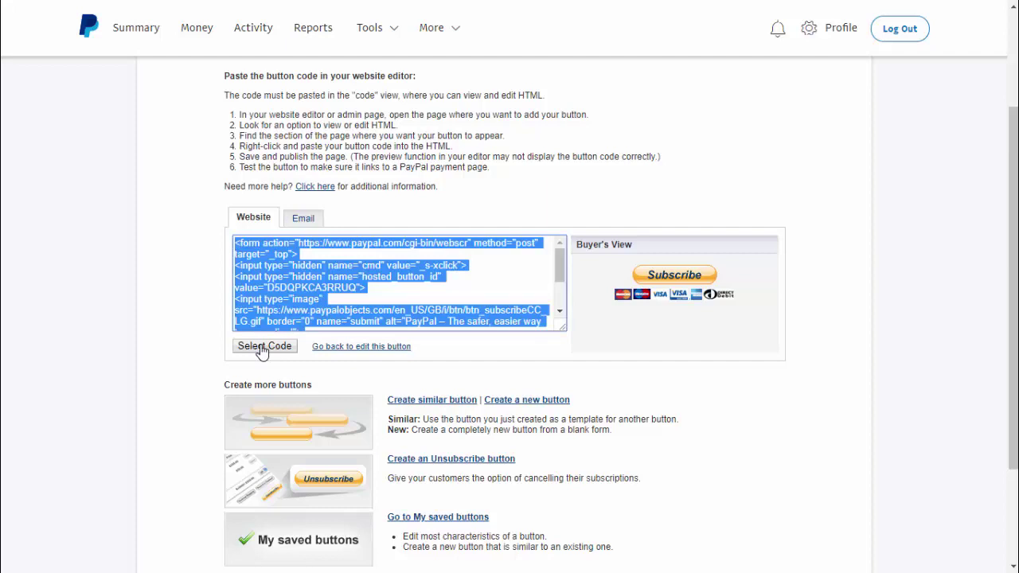
pyautogui.rightClick(275, 302)
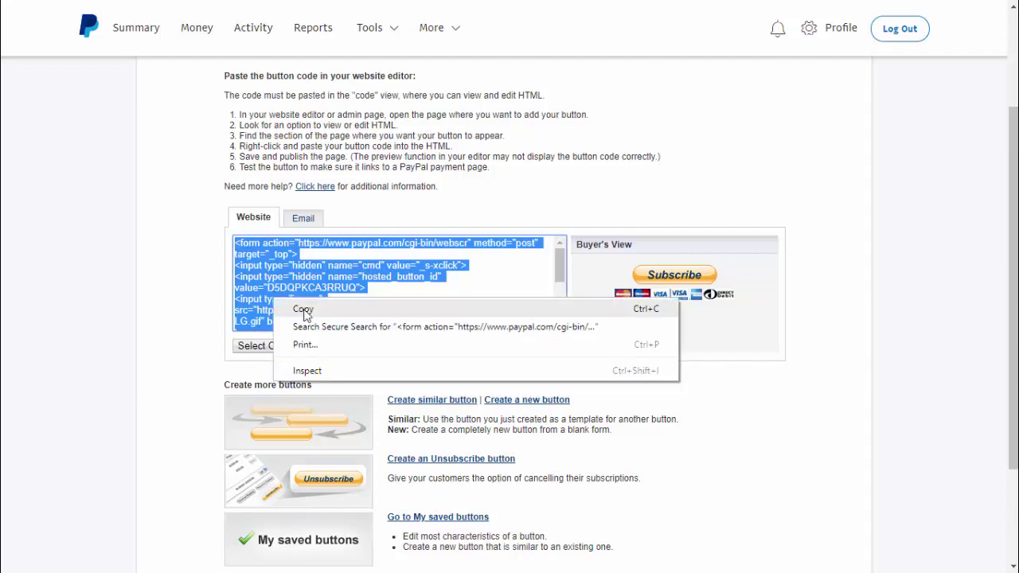
pyautogui.click(301, 310)
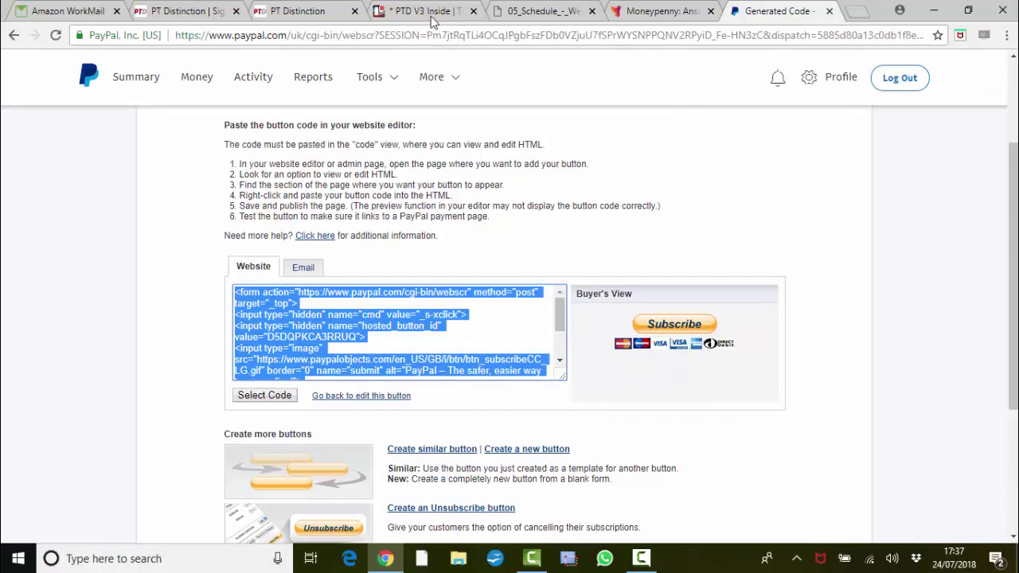
# Step: Paste the copied subscribe button HTML into the package's PayPal button field
pyautogui.click(428, 17)
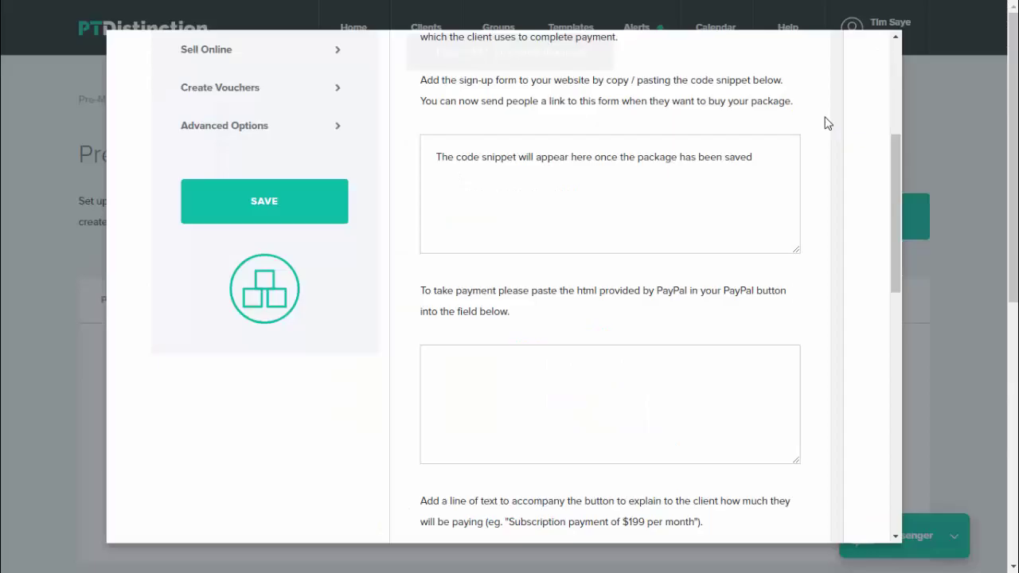
pyautogui.click(439, 355)
pyautogui.rightClick(439, 356)
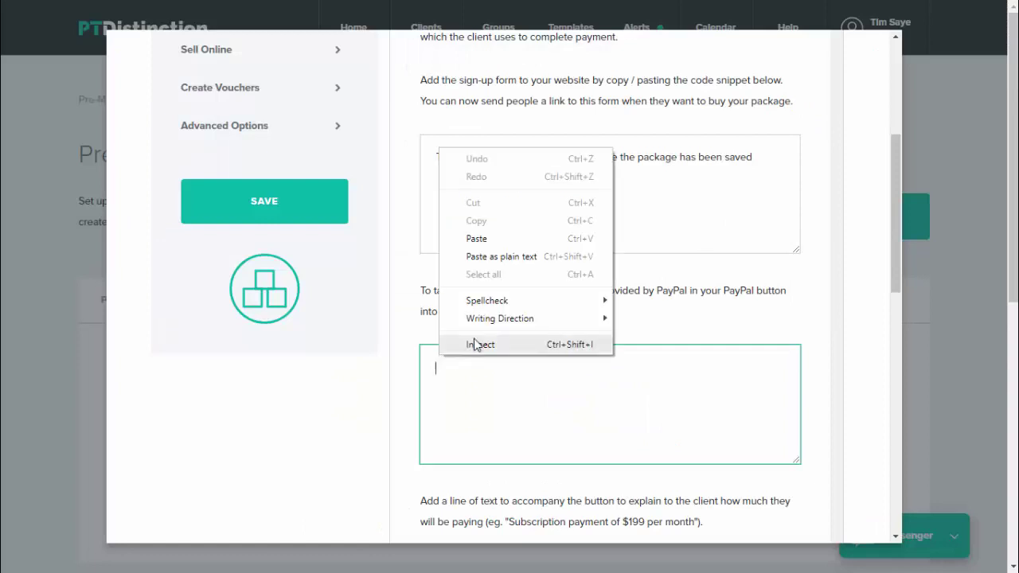
pyautogui.click(476, 241)
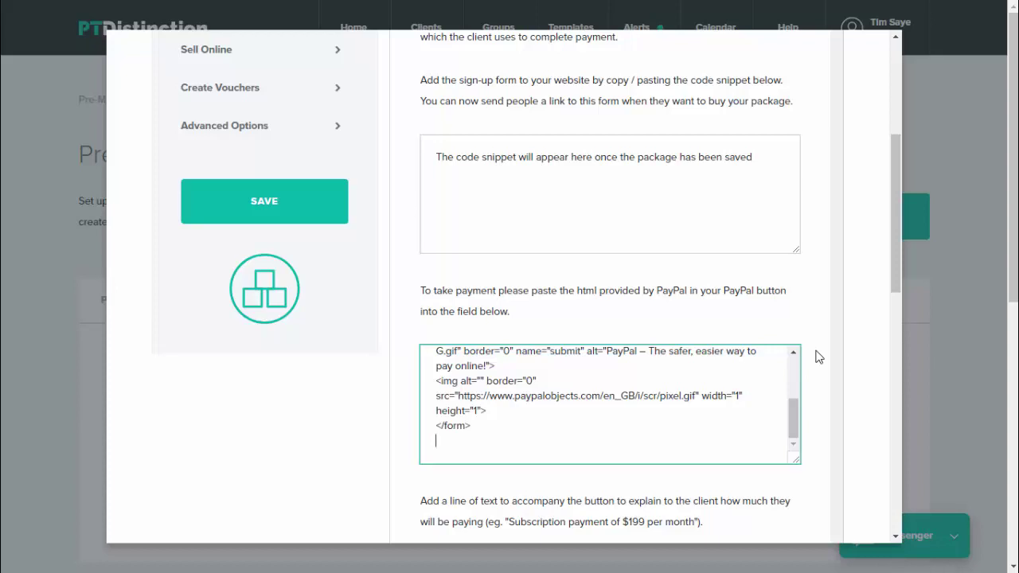
pyautogui.scroll(-2, 820, 357)
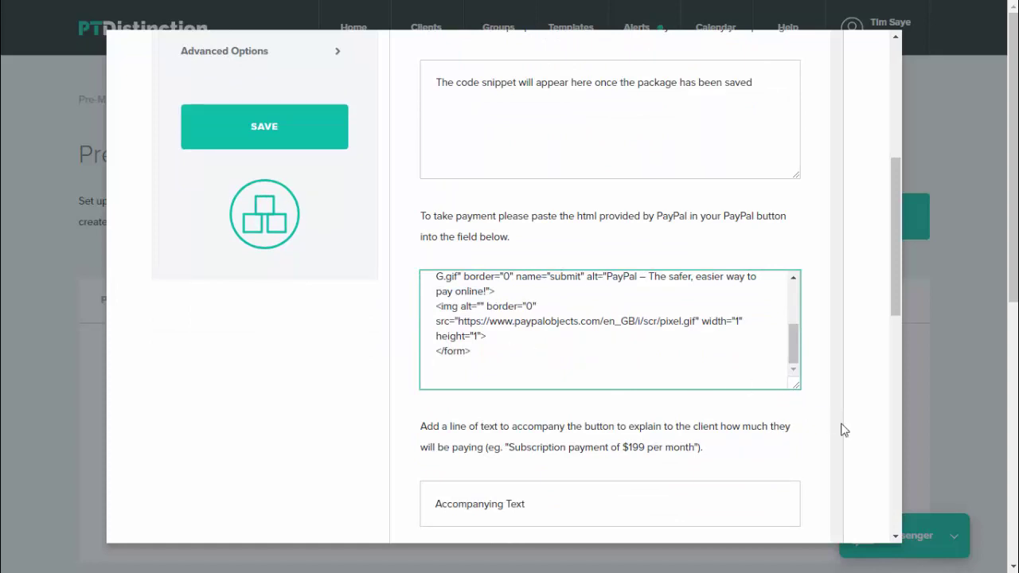
pyautogui.scroll(-4, 809, 420)
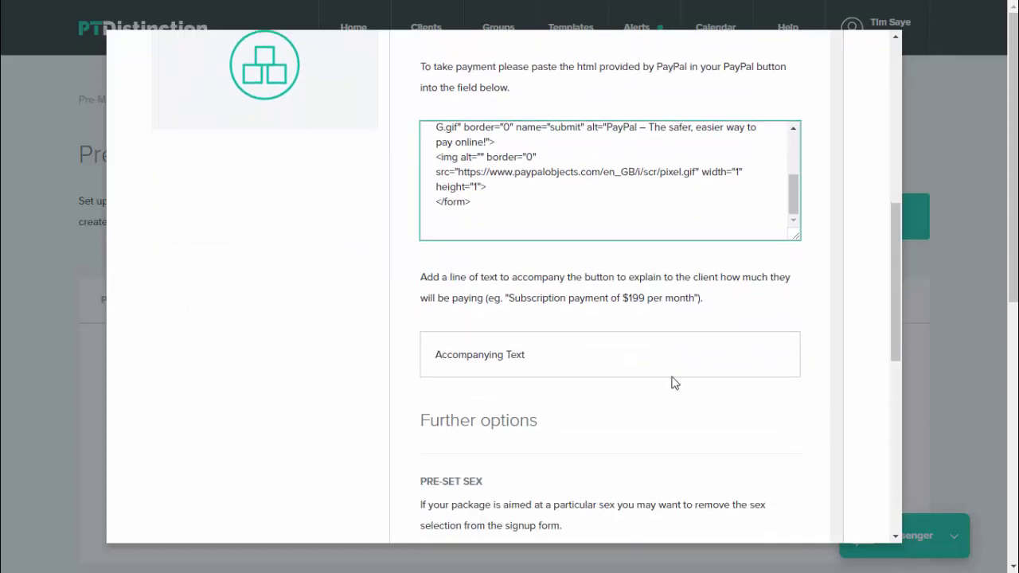
pyautogui.click(553, 350)
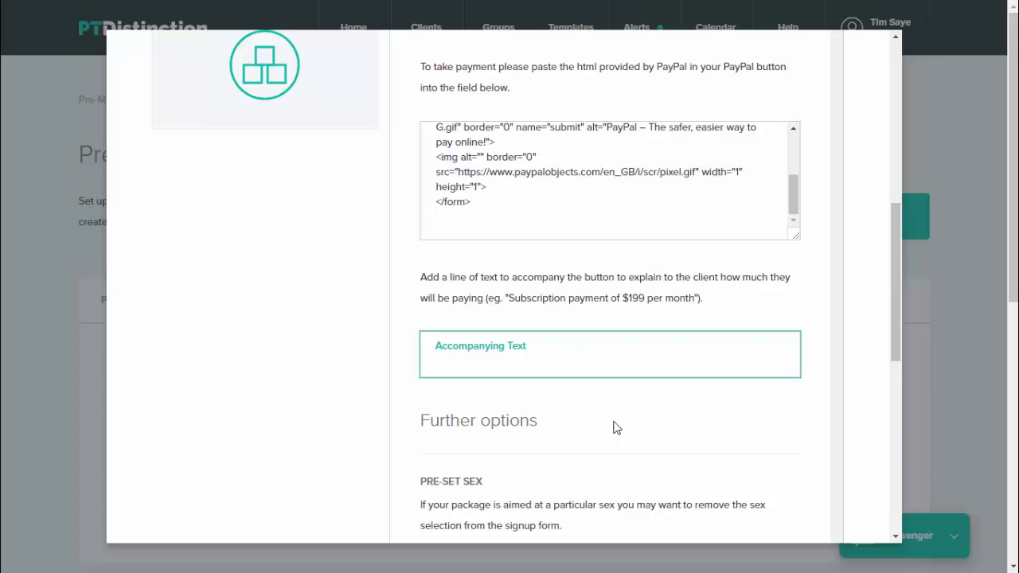
pyautogui.scroll(-2, 616, 423)
pyautogui.scroll(-4, 622, 422)
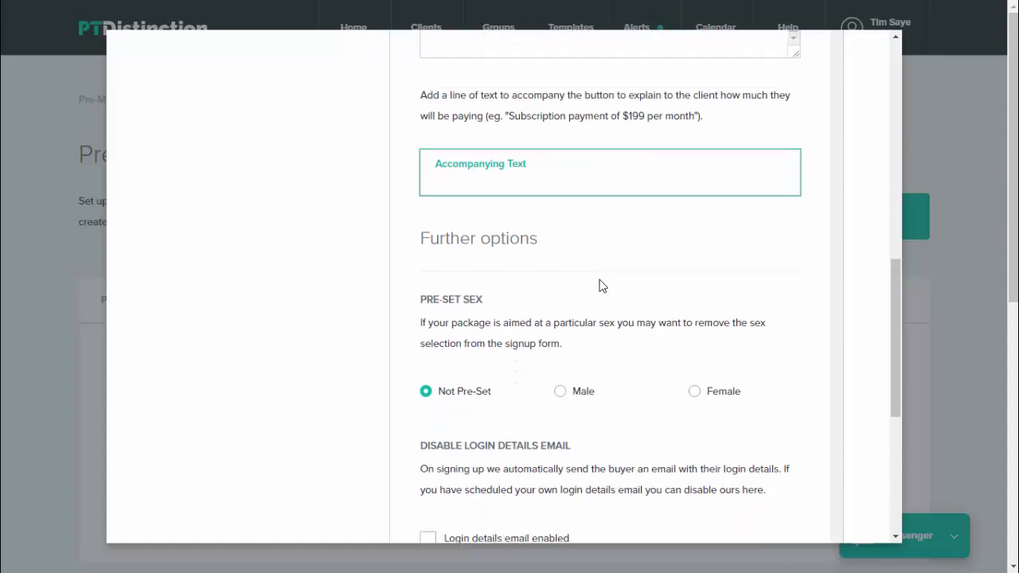
# Step: Tick 'Login details email enabled' under Disable Login Details Email
pyautogui.scroll(-4, 600, 279)
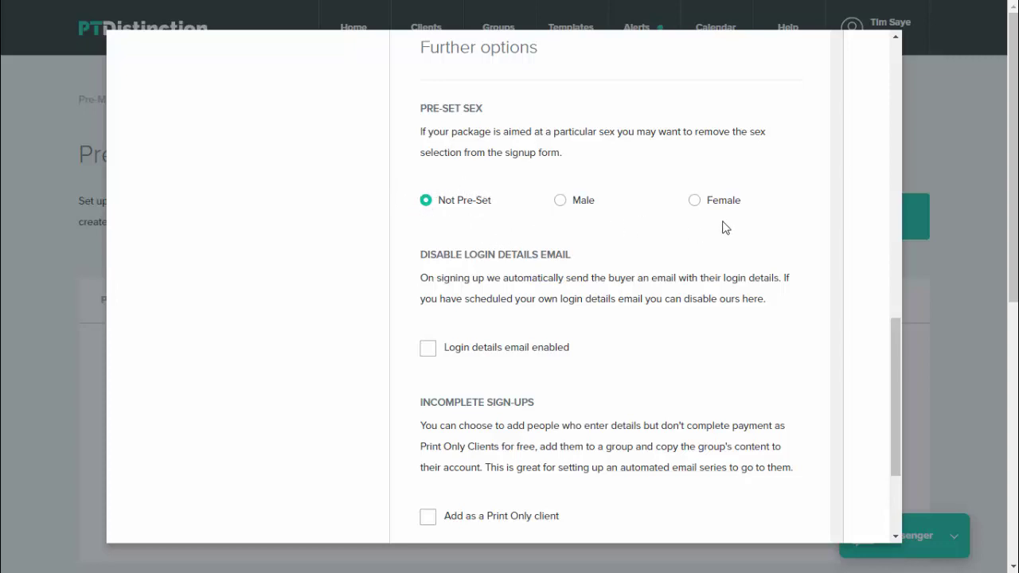
pyautogui.scroll(-2, 724, 219)
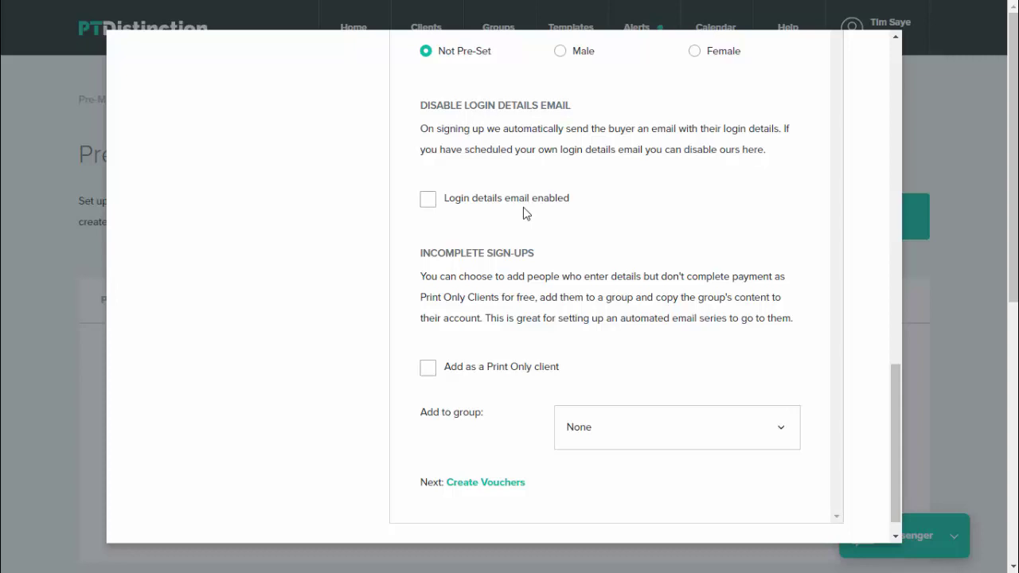
pyautogui.click(426, 201)
pyautogui.scroll(-1, 566, 219)
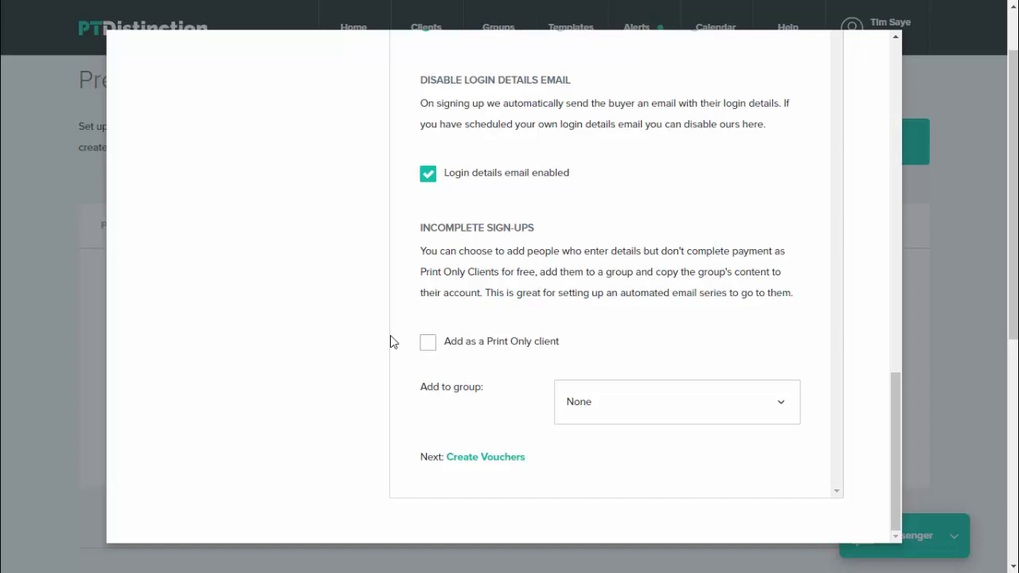
# Step: Tick 'Add as a Print Only client' and choose Former Clients Email Follow Up as the group
pyautogui.click(427, 348)
pyautogui.click(702, 420)
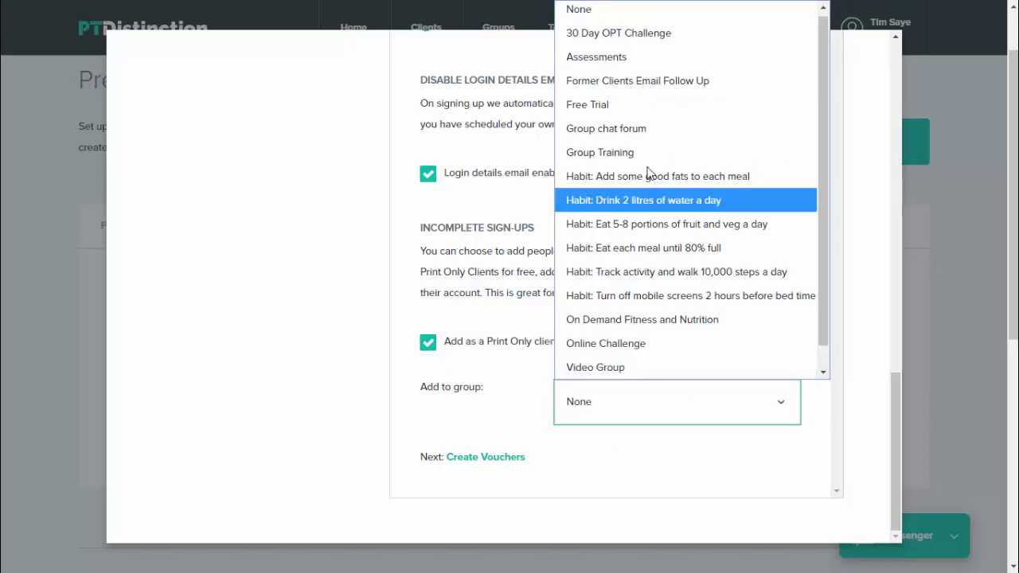
pyautogui.click(628, 82)
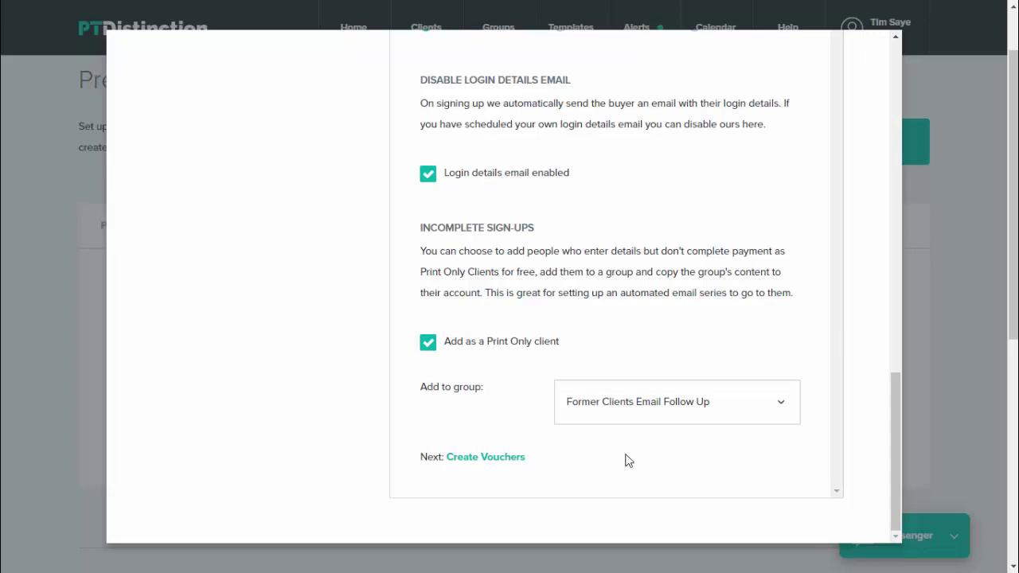
# Step: Advance to the Create Vouchers section and leave its voucher list empty
pyautogui.click(495, 459)
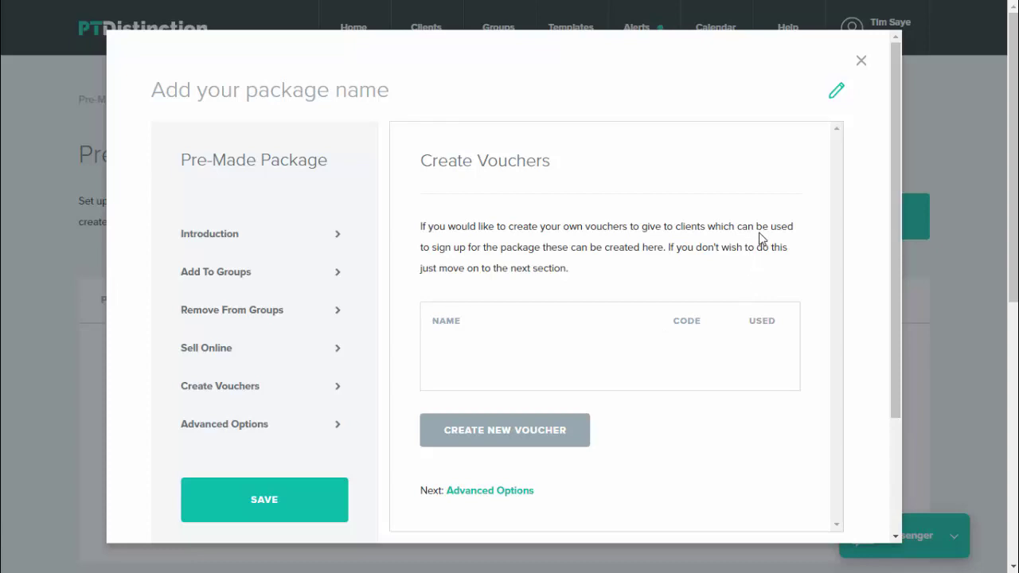
pyautogui.scroll(-1, 782, 224)
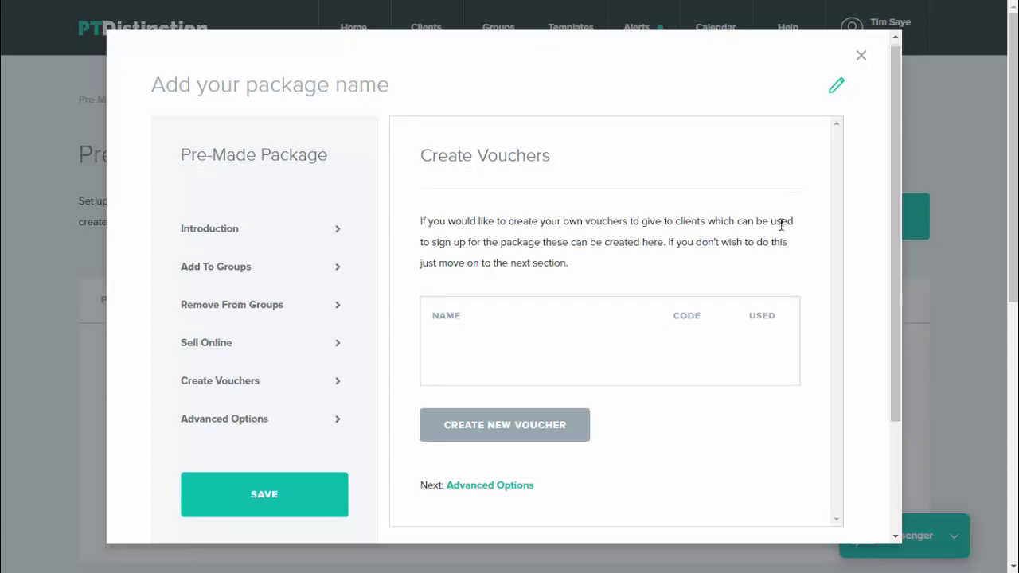
pyautogui.scroll(-1, 822, 443)
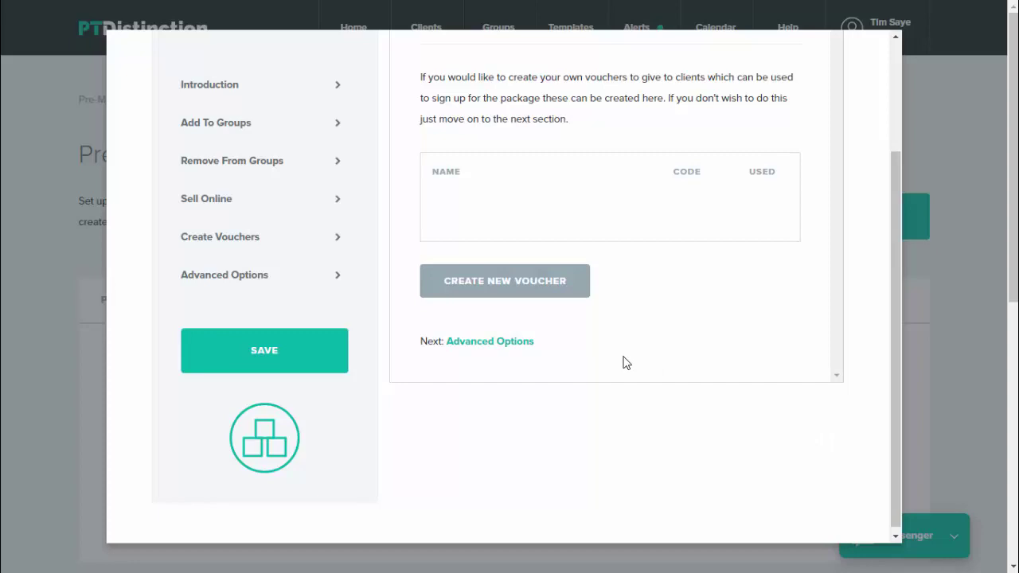
# Step: In Advanced Options, choose 'Put offline after' 5 Week(s) for the client's account
pyautogui.click(476, 342)
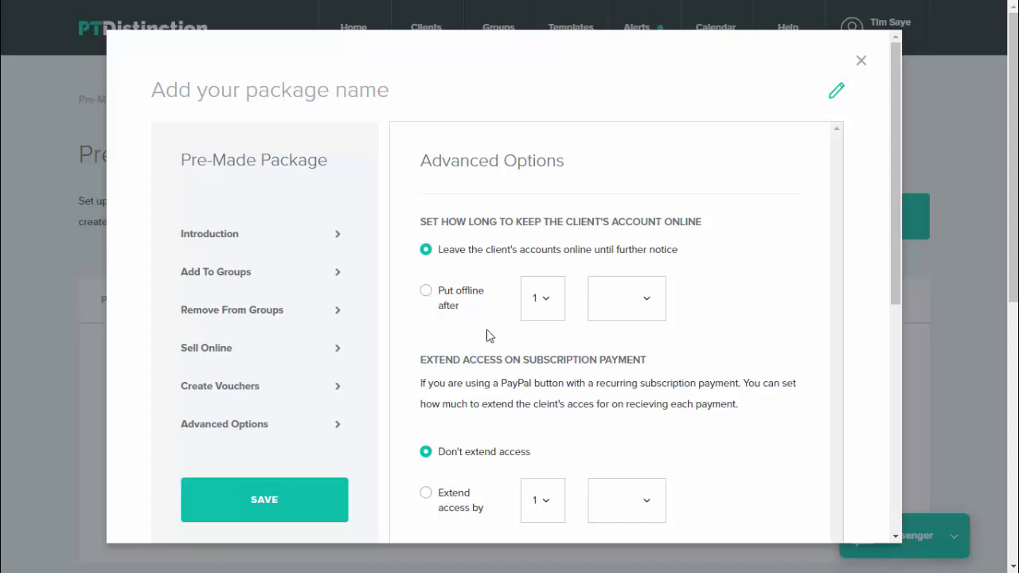
pyautogui.click(425, 294)
pyautogui.click(548, 300)
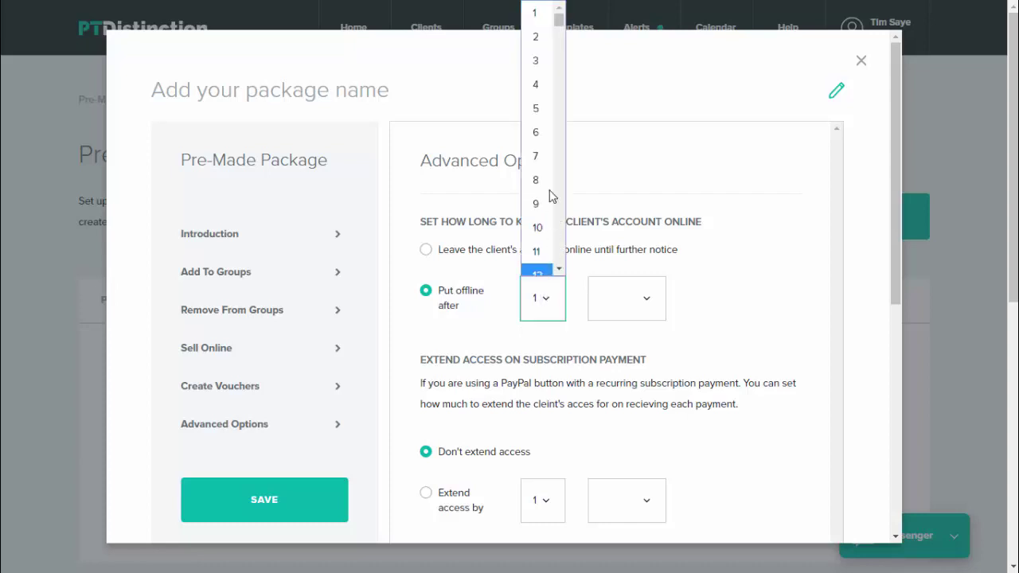
pyautogui.click(538, 110)
pyautogui.click(651, 314)
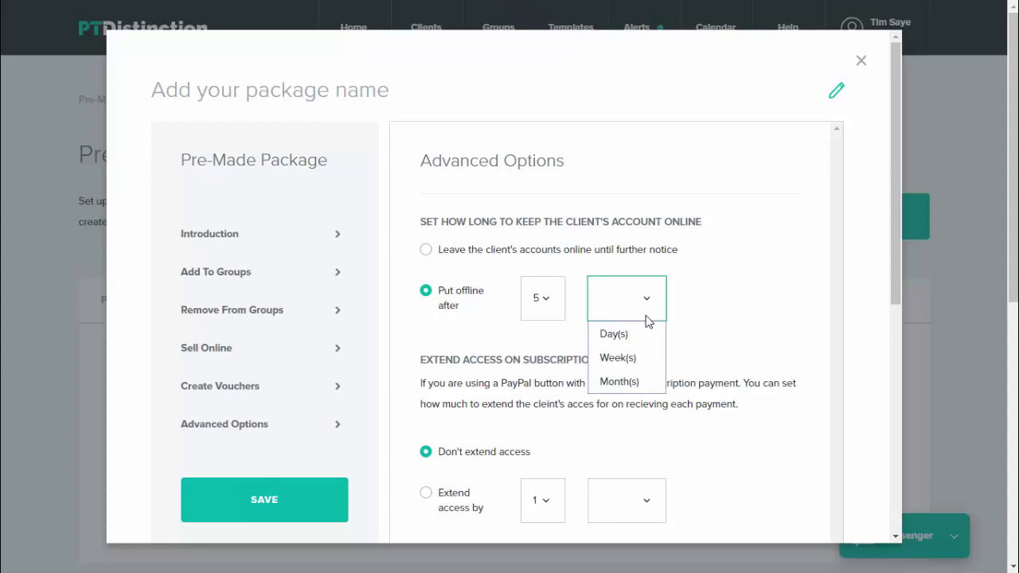
pyautogui.click(651, 358)
pyautogui.scroll(-1, 788, 303)
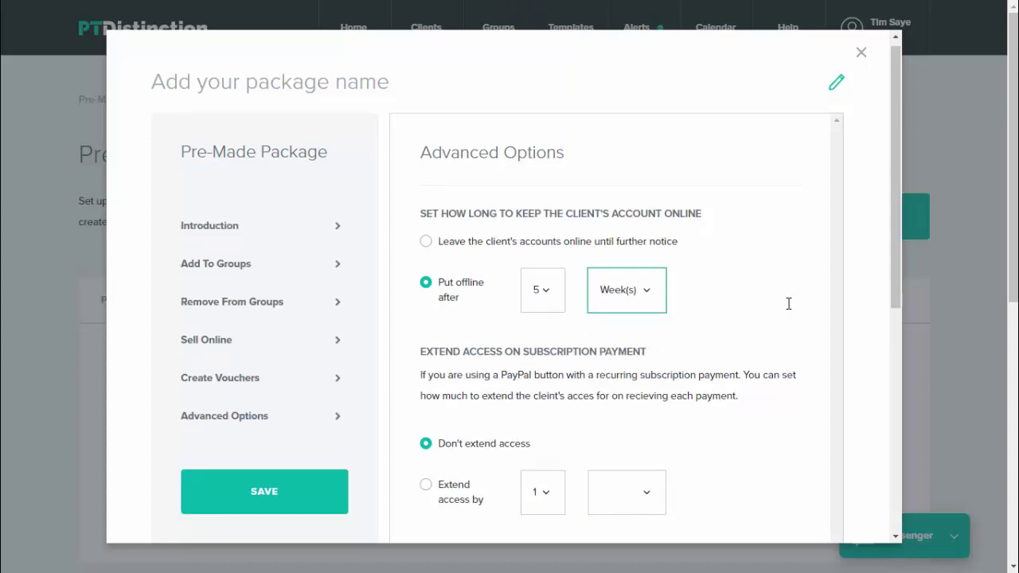
pyautogui.scroll(-4, 752, 302)
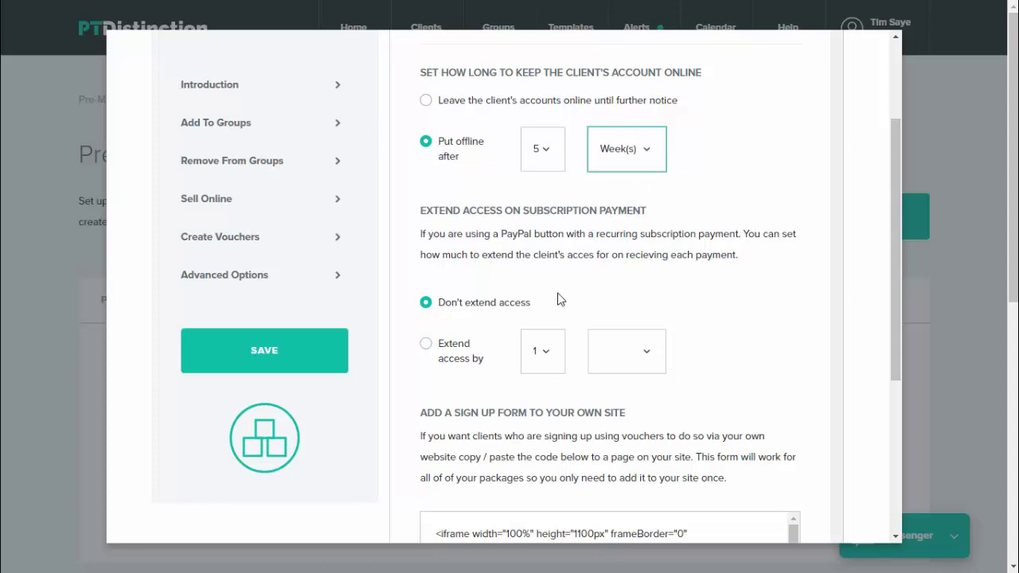
# Step: Select 'Extend access by' 5 Week(s) for each subscription payment
pyautogui.scroll(-1, 478, 291)
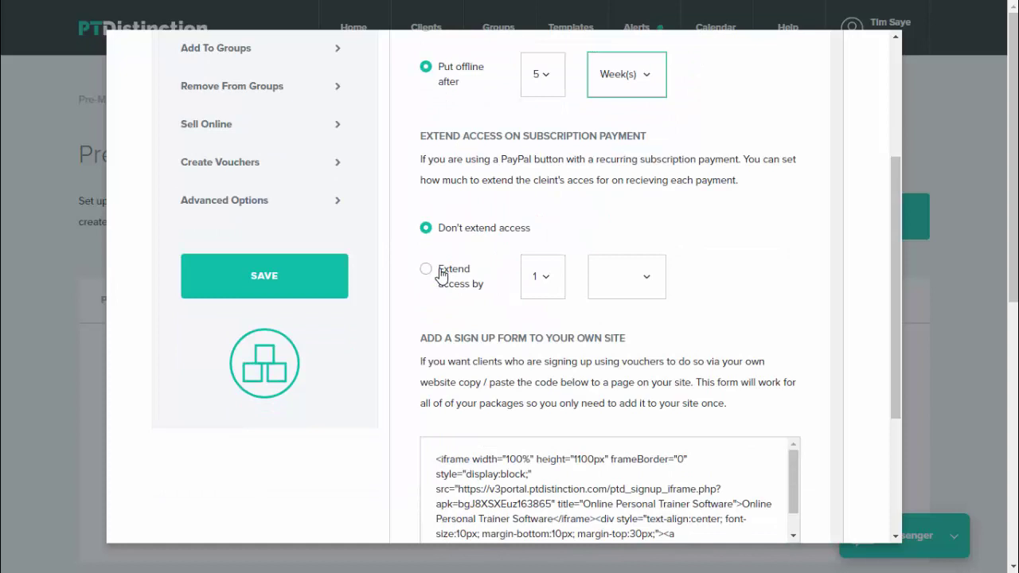
pyautogui.click(442, 272)
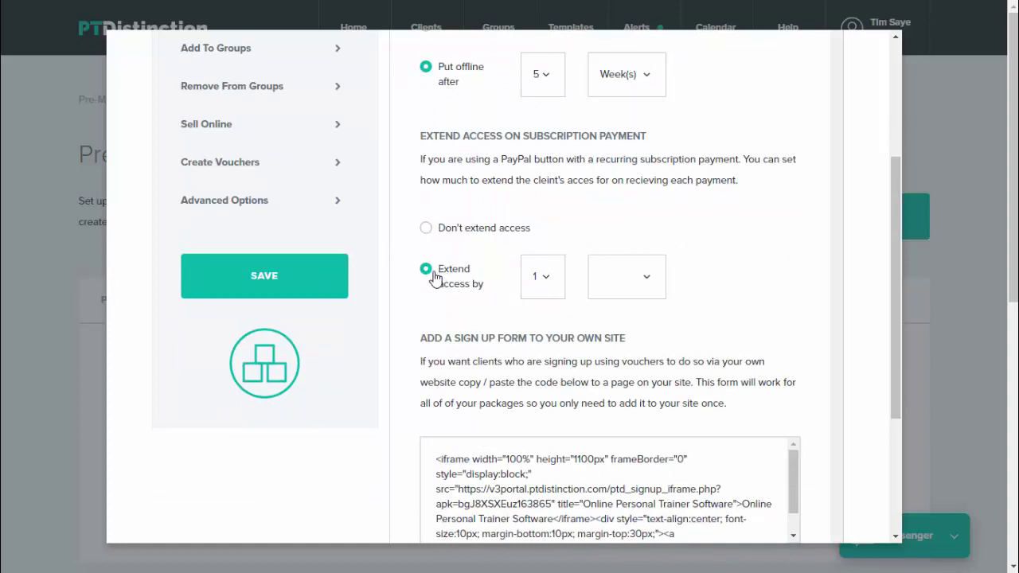
pyautogui.click(547, 285)
pyautogui.click(536, 109)
pyautogui.click(648, 280)
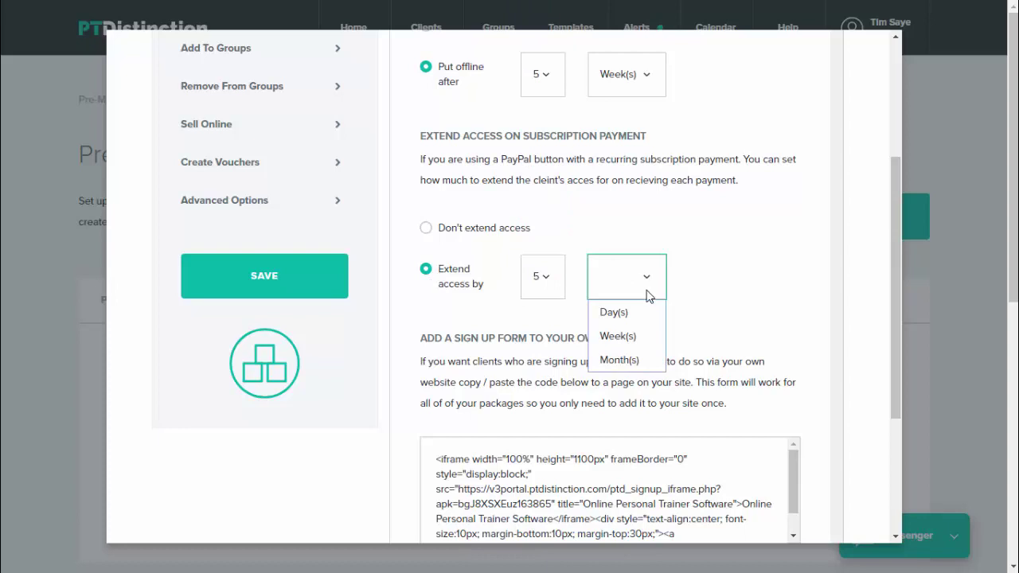
pyautogui.click(622, 336)
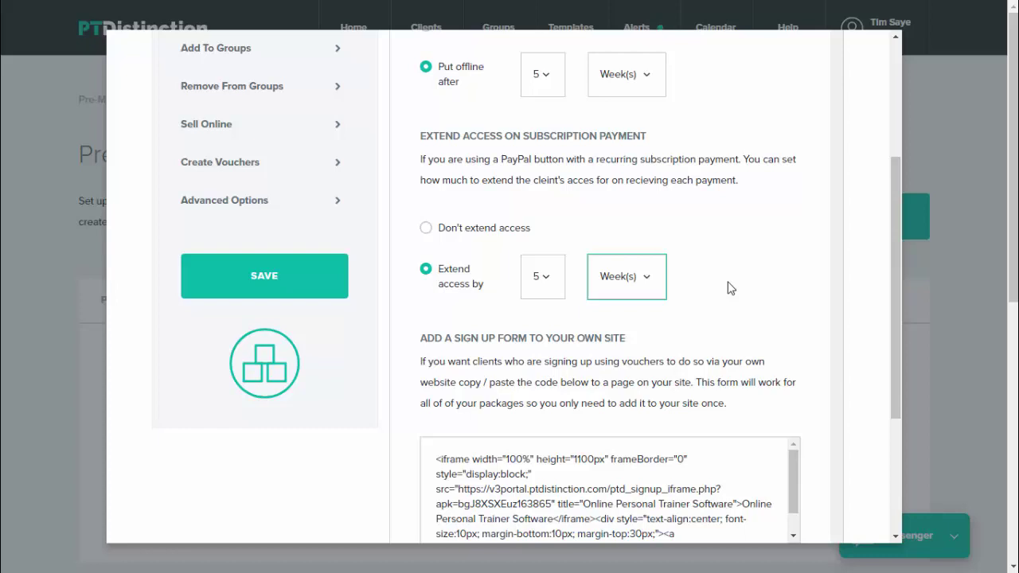
pyautogui.scroll(1, 734, 286)
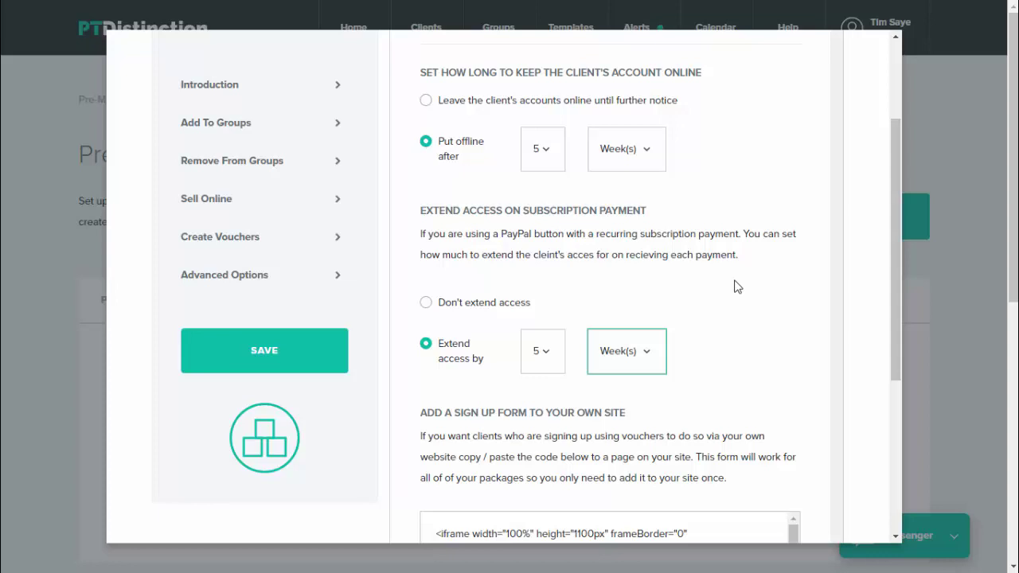
pyautogui.scroll(-2, 735, 285)
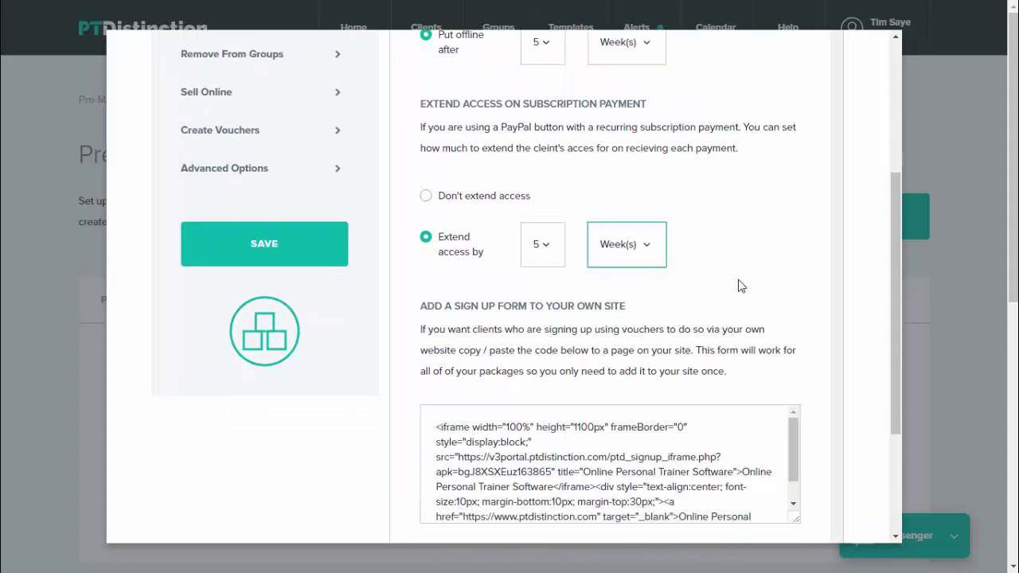
pyautogui.scroll(-2, 764, 280)
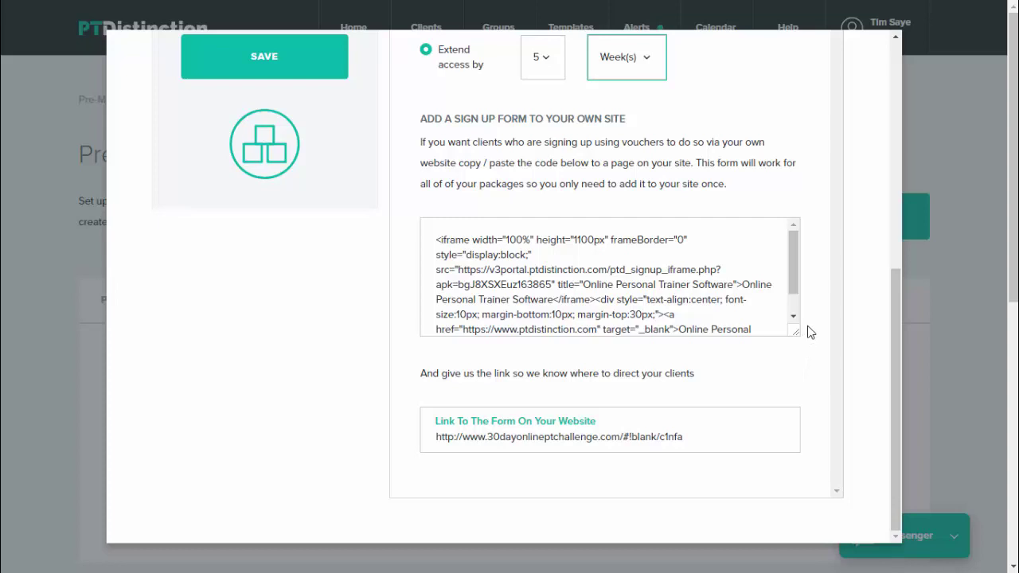
# Step: Name the package 'Pack 1', save it and confirm the Package saved message
pyautogui.scroll(6, 810, 332)
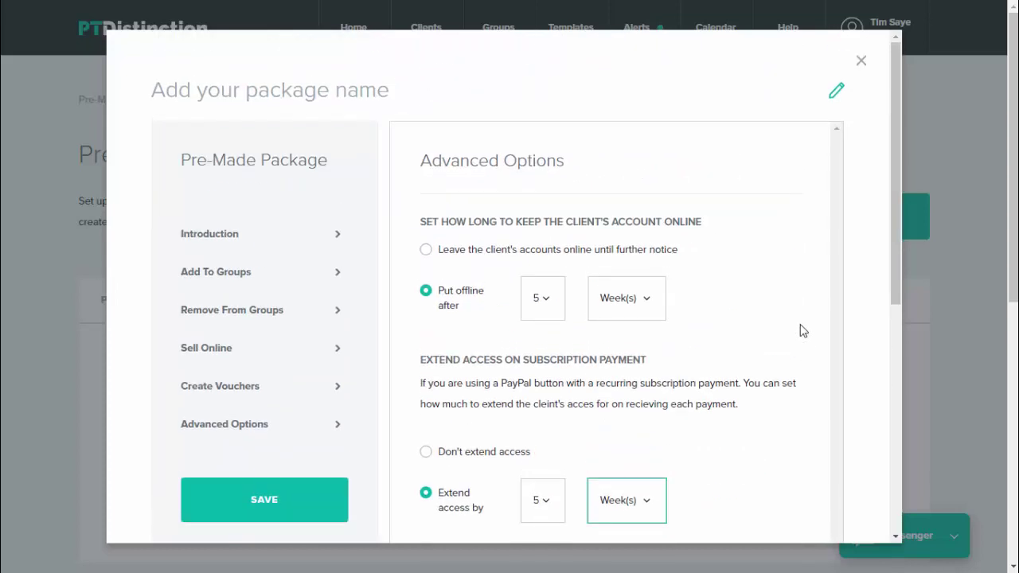
pyautogui.click(403, 91)
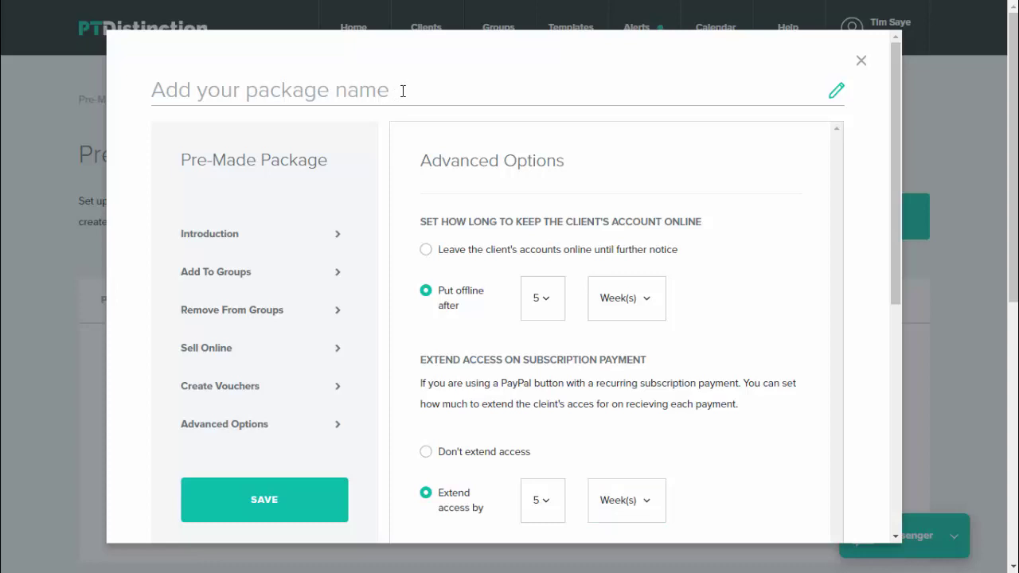
pyautogui.write('P')
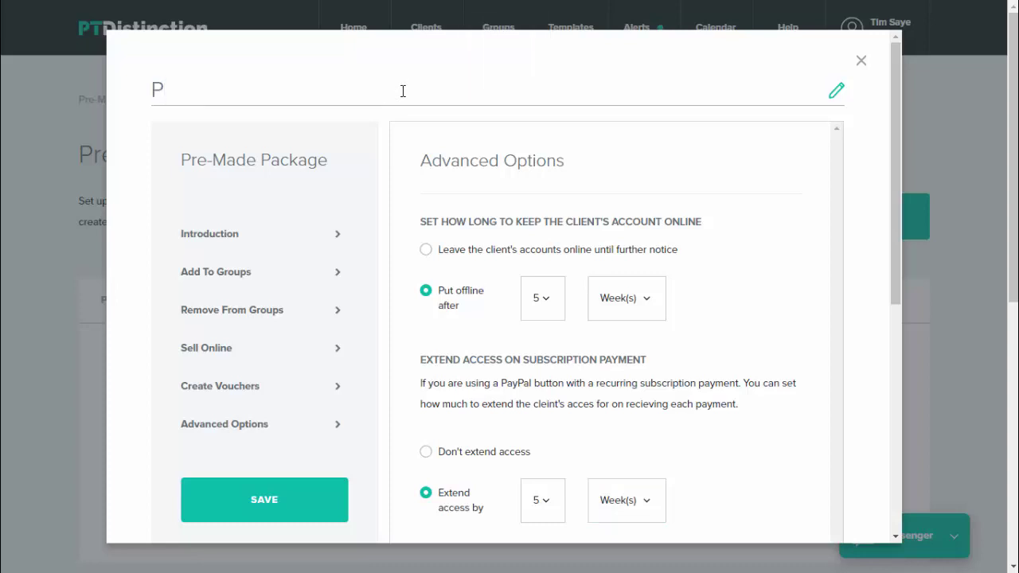
pyautogui.write('ack 1')
pyautogui.scroll(-2, 316, 191)
pyautogui.click(260, 419)
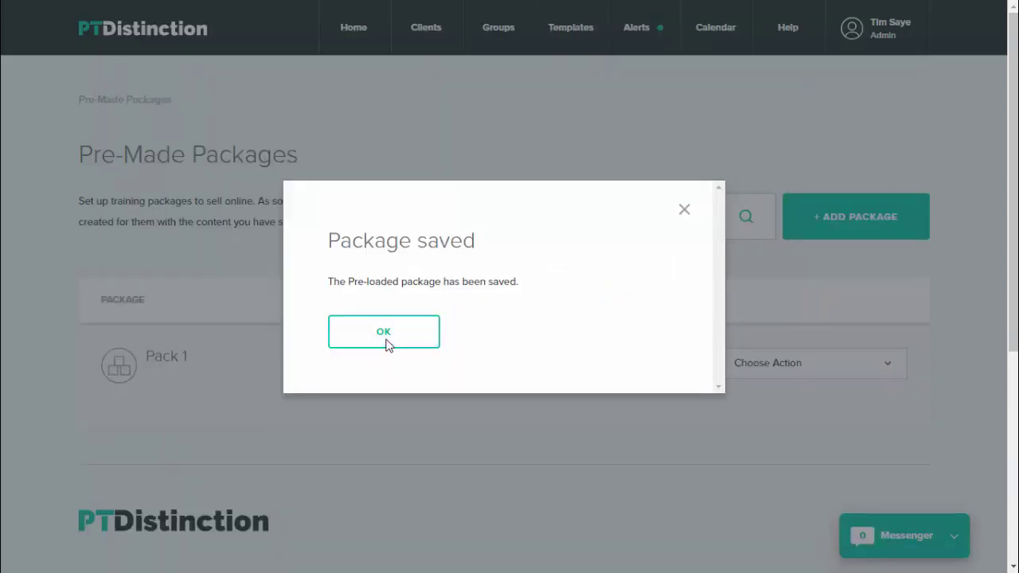
pyautogui.click(386, 342)
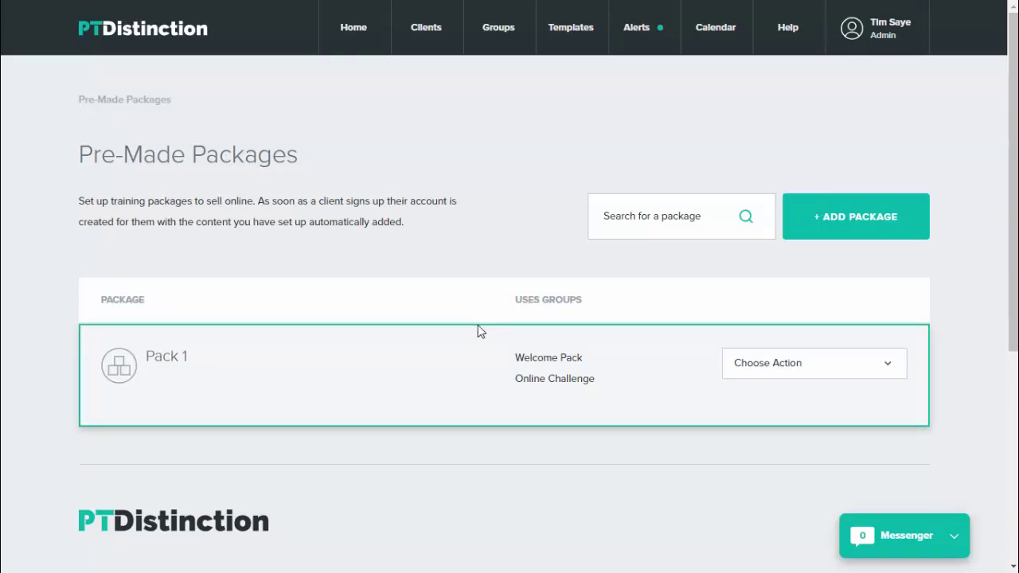
# Step: Reopen Pack 1 via View / Edit and show its Sell Online options
pyautogui.click(842, 362)
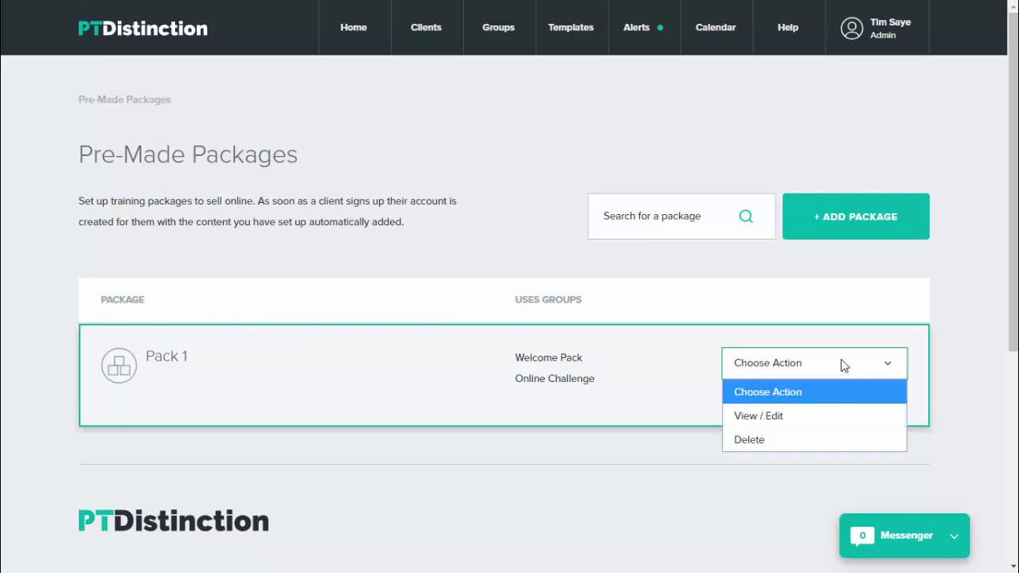
pyautogui.click(787, 414)
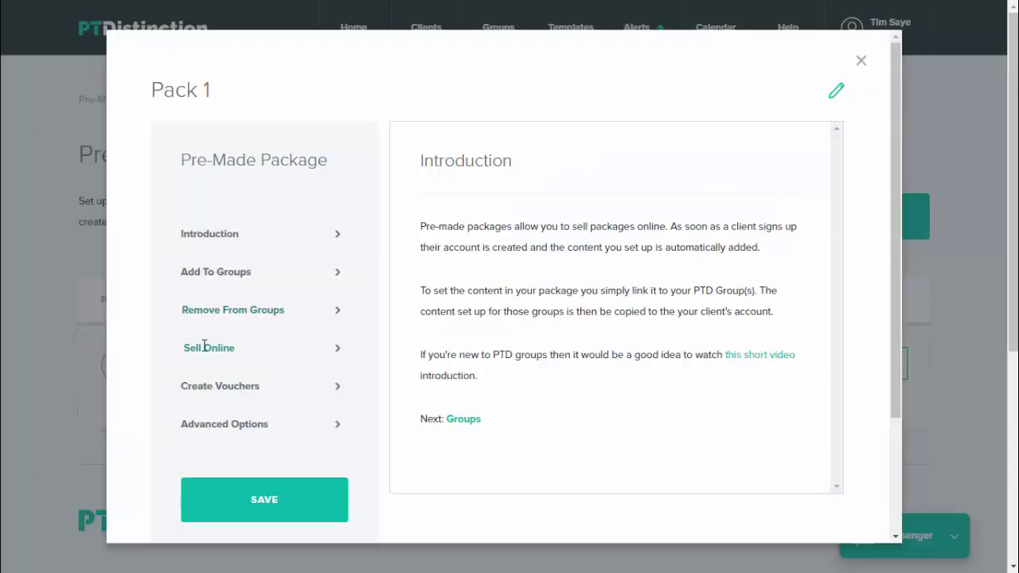
pyautogui.click(203, 350)
# Step: Select and copy the sign-up form iframe code snippet
pyautogui.scroll(-3, 470, 364)
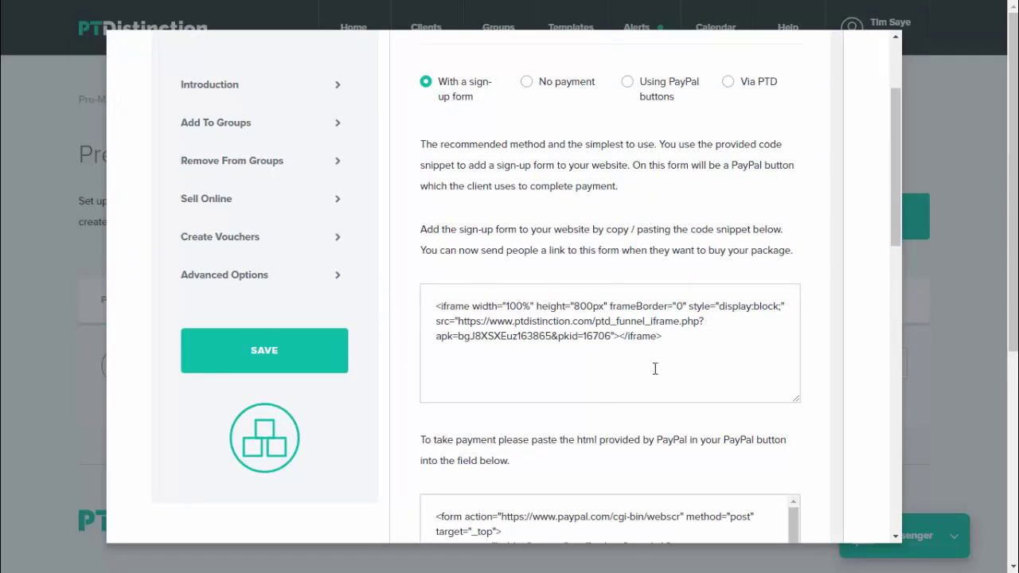
pyautogui.moveTo(673, 337); pyautogui.dragTo(452, 309)
pyautogui.rightClick(474, 320)
pyautogui.click(495, 331)
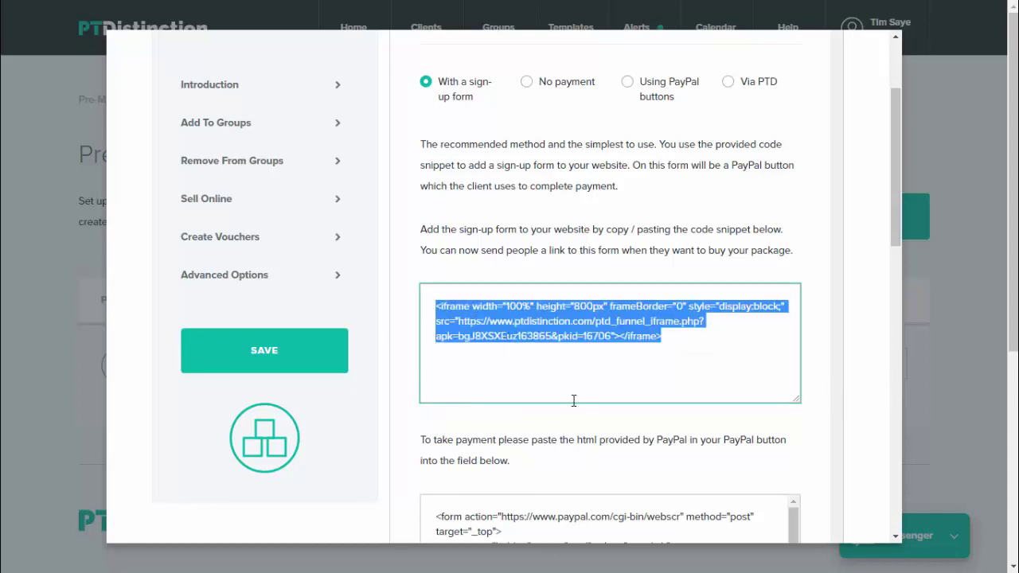